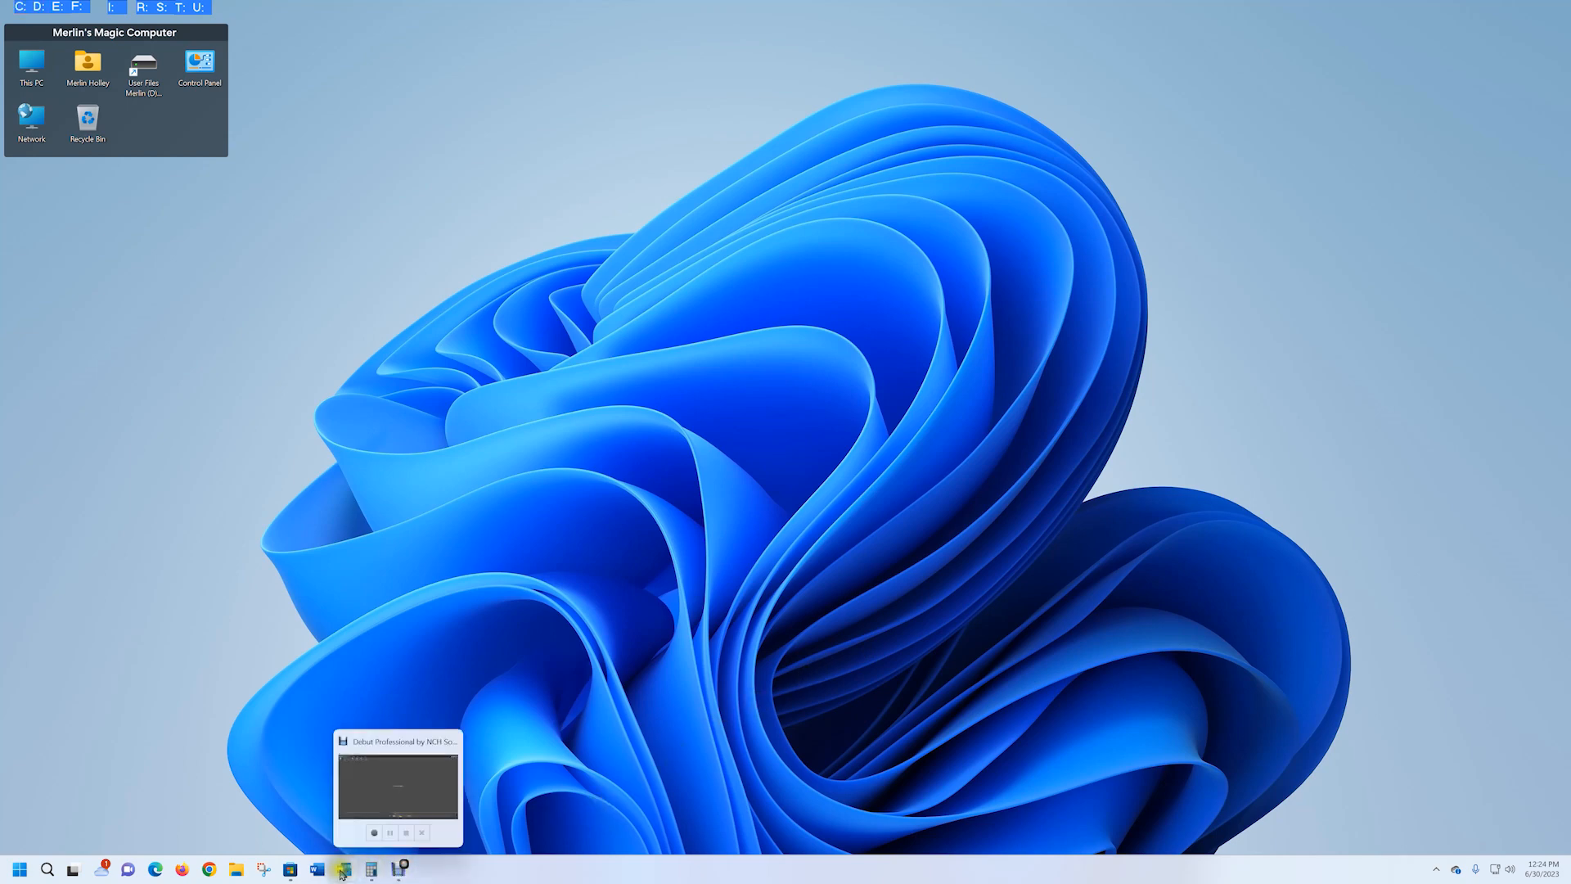
Switch to Microsoft Store to view the Windows Calculator page, and minimize the store window
mouse_move(288, 872)
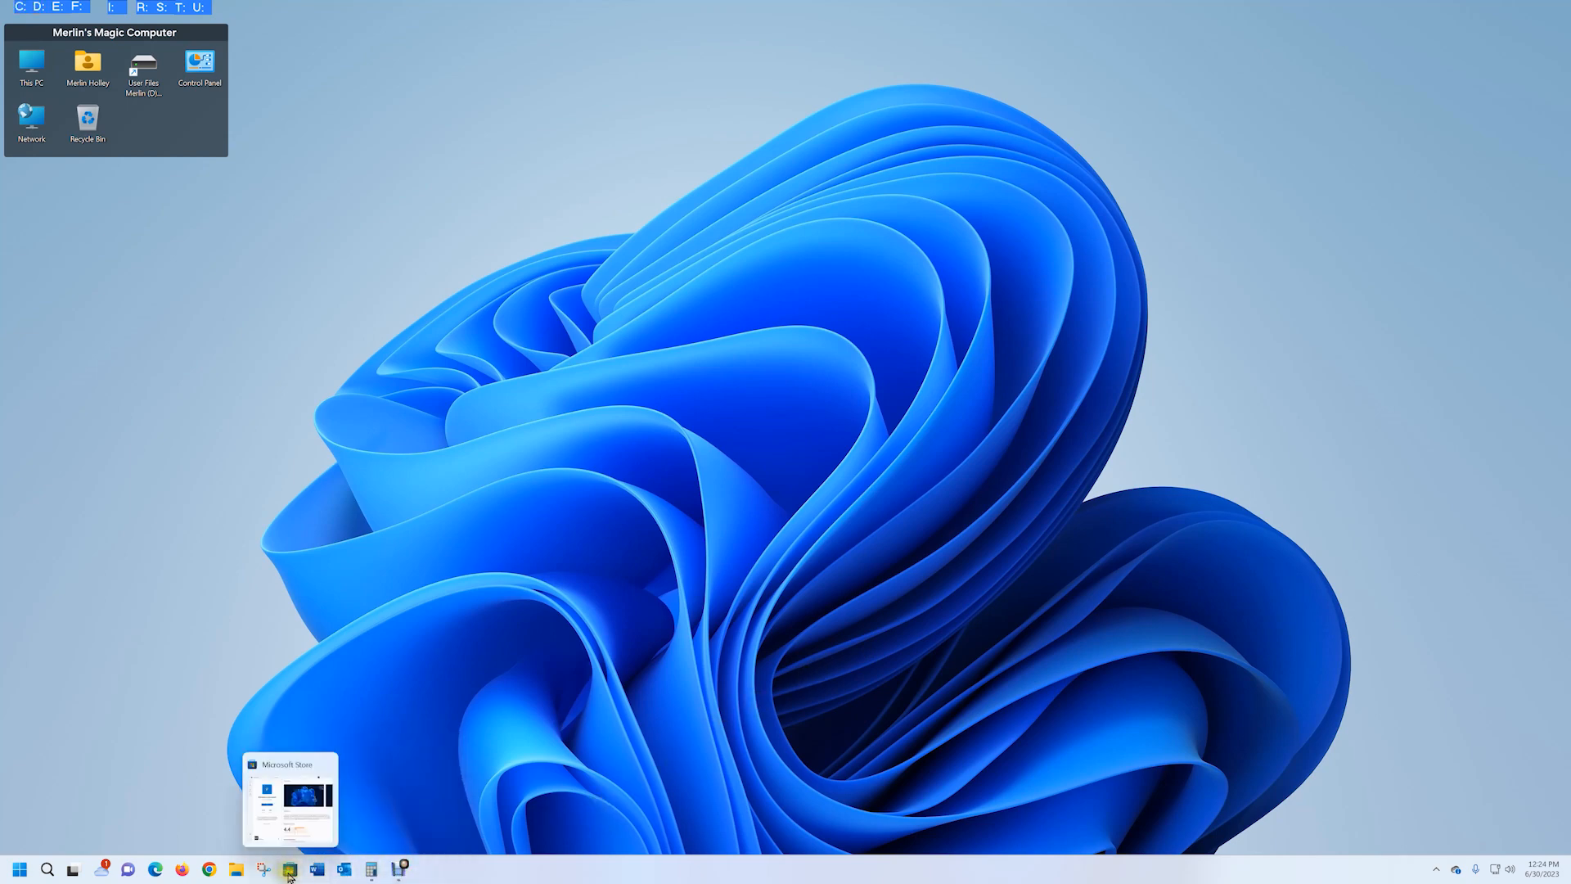
left_click(288, 875)
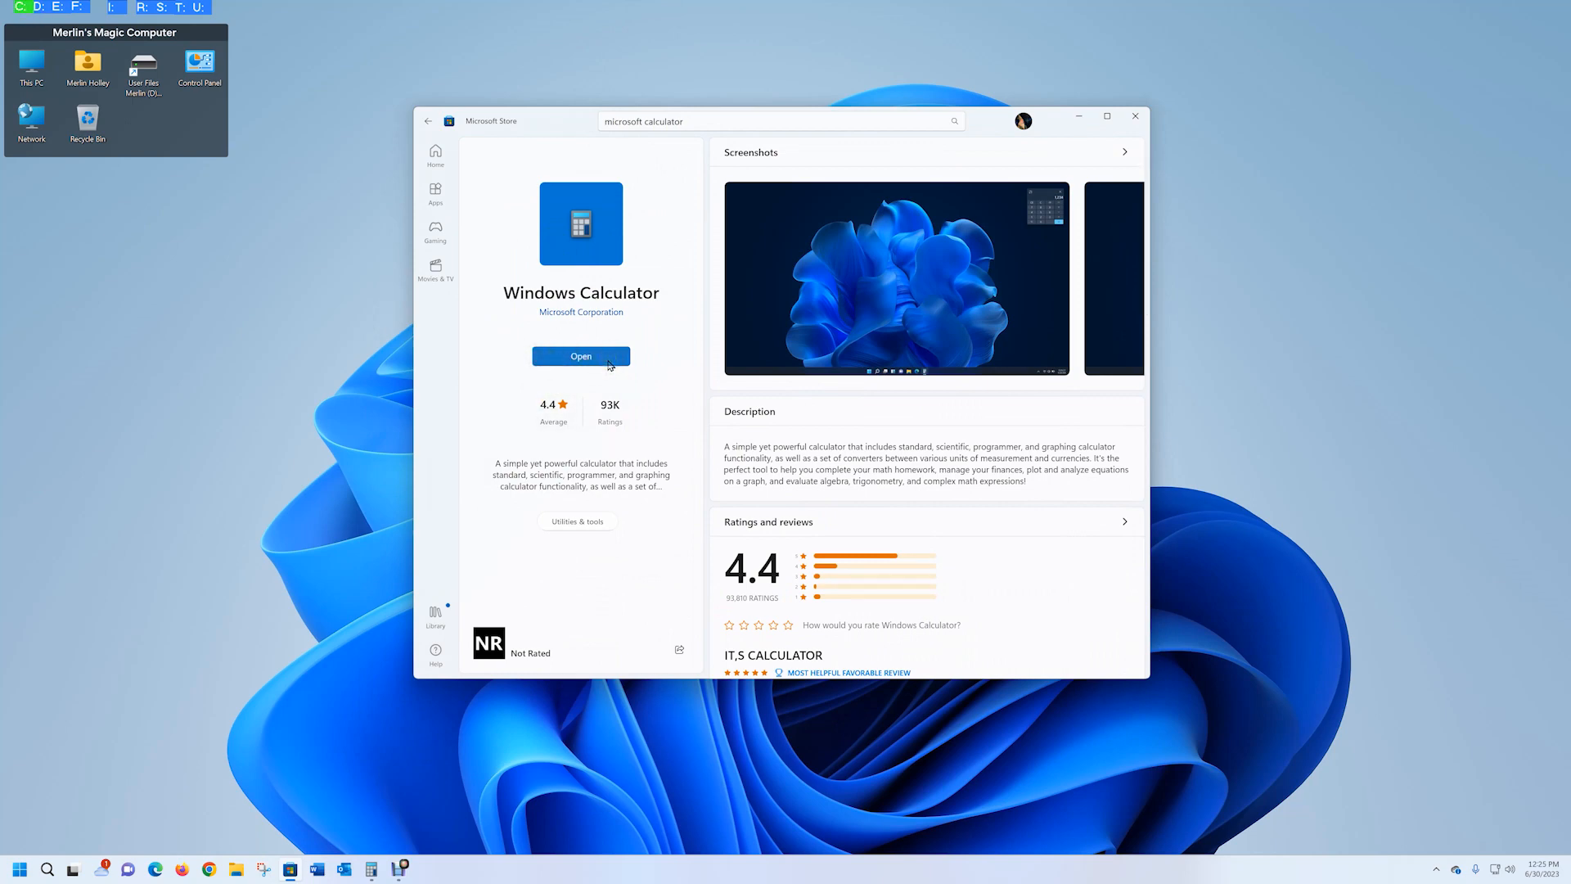
left_click(1084, 120)
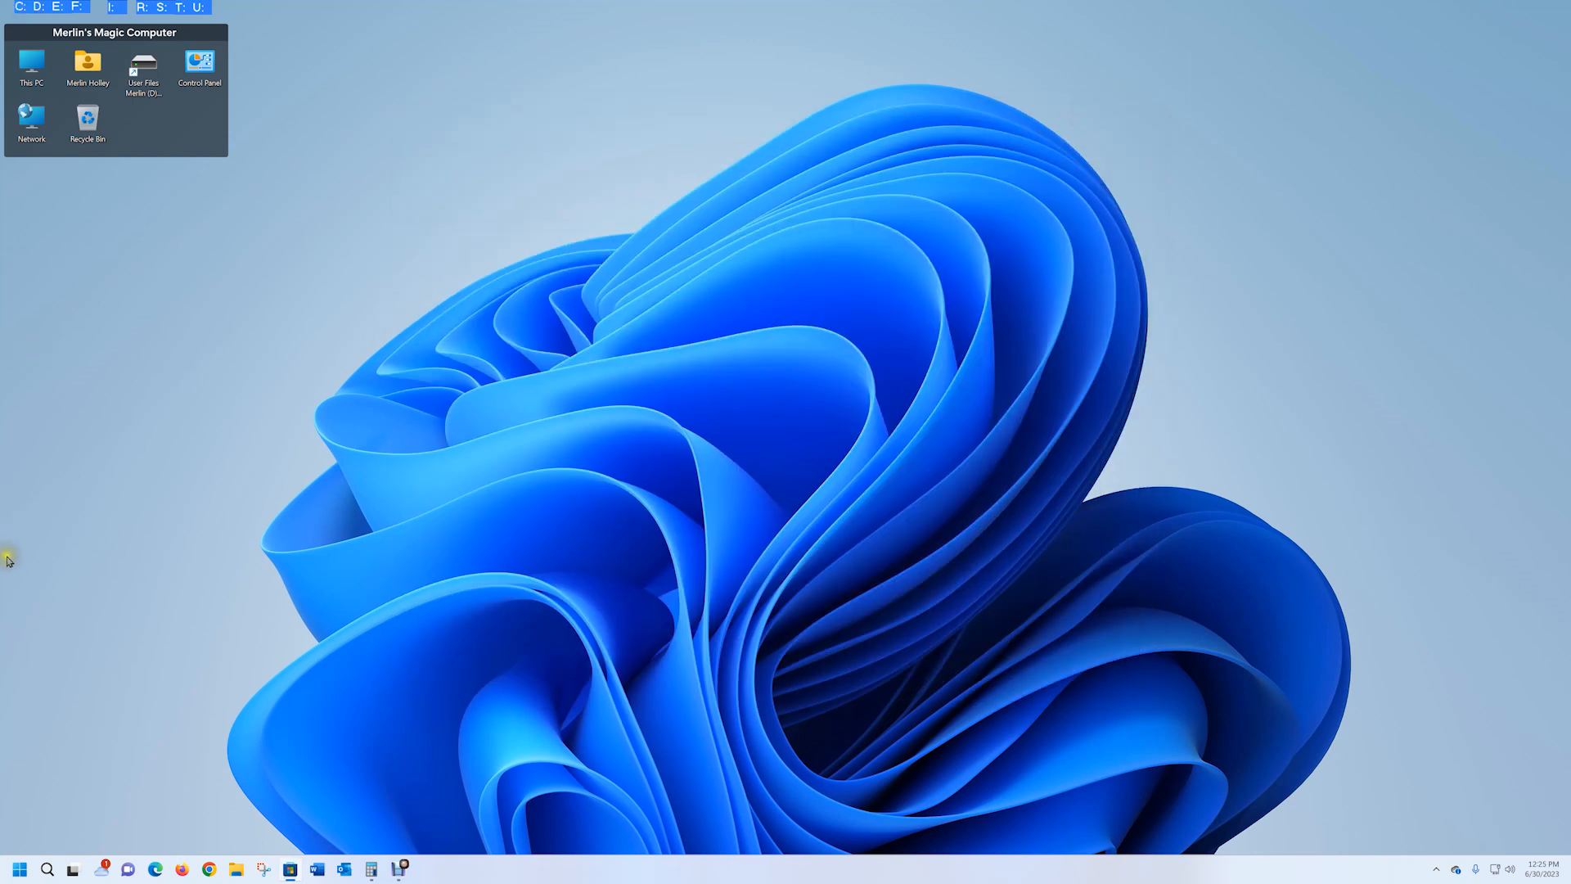
Search the installed apps for "cal" and launch Calculator
left_click(13, 872)
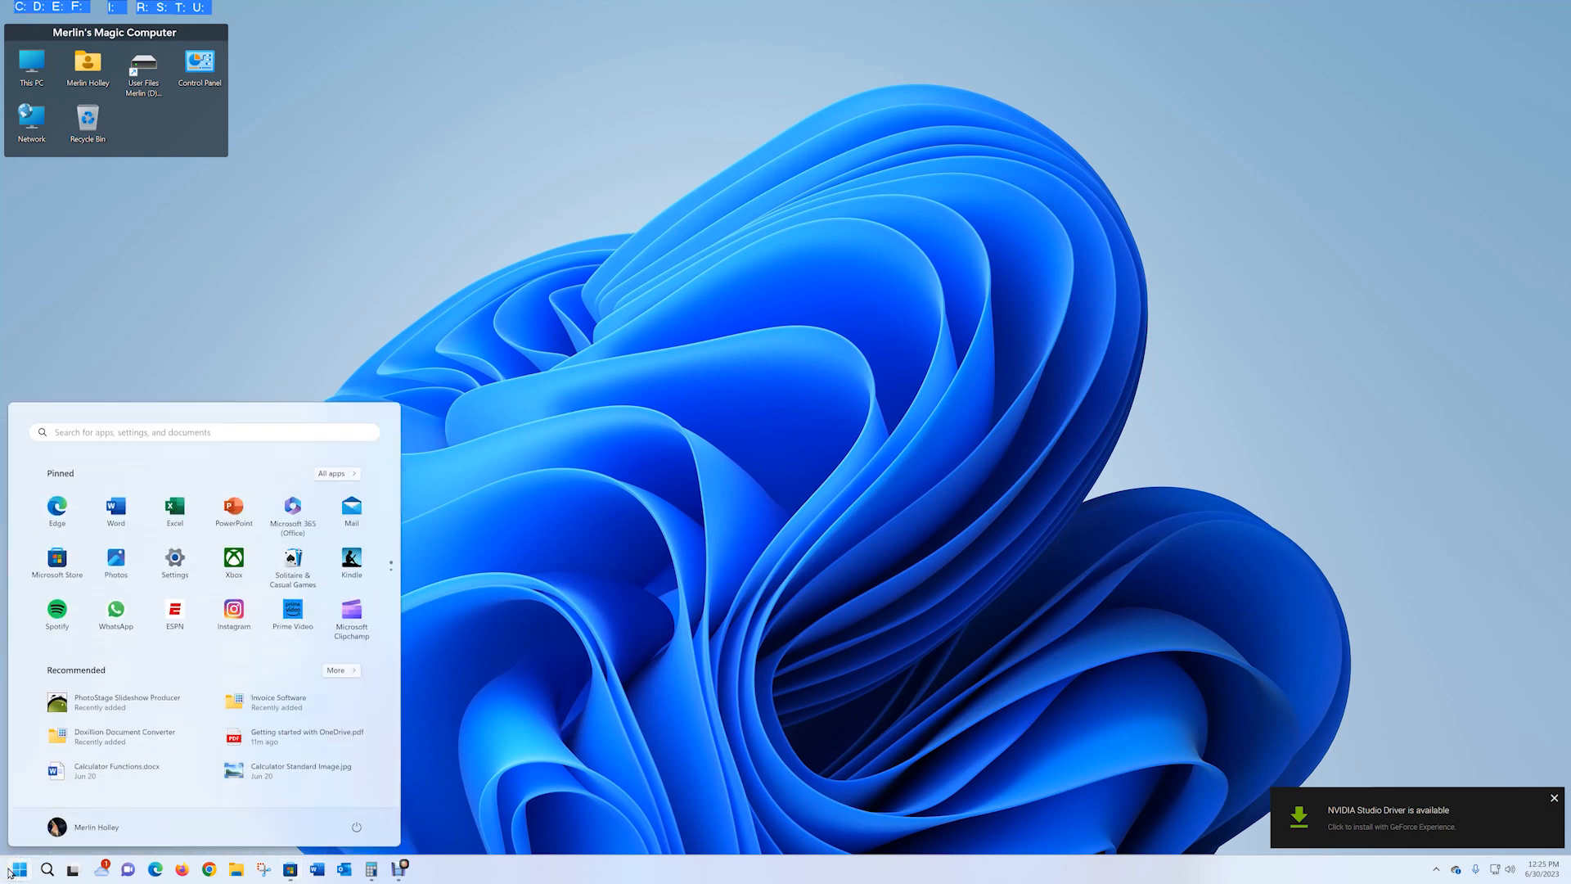
type("cal")
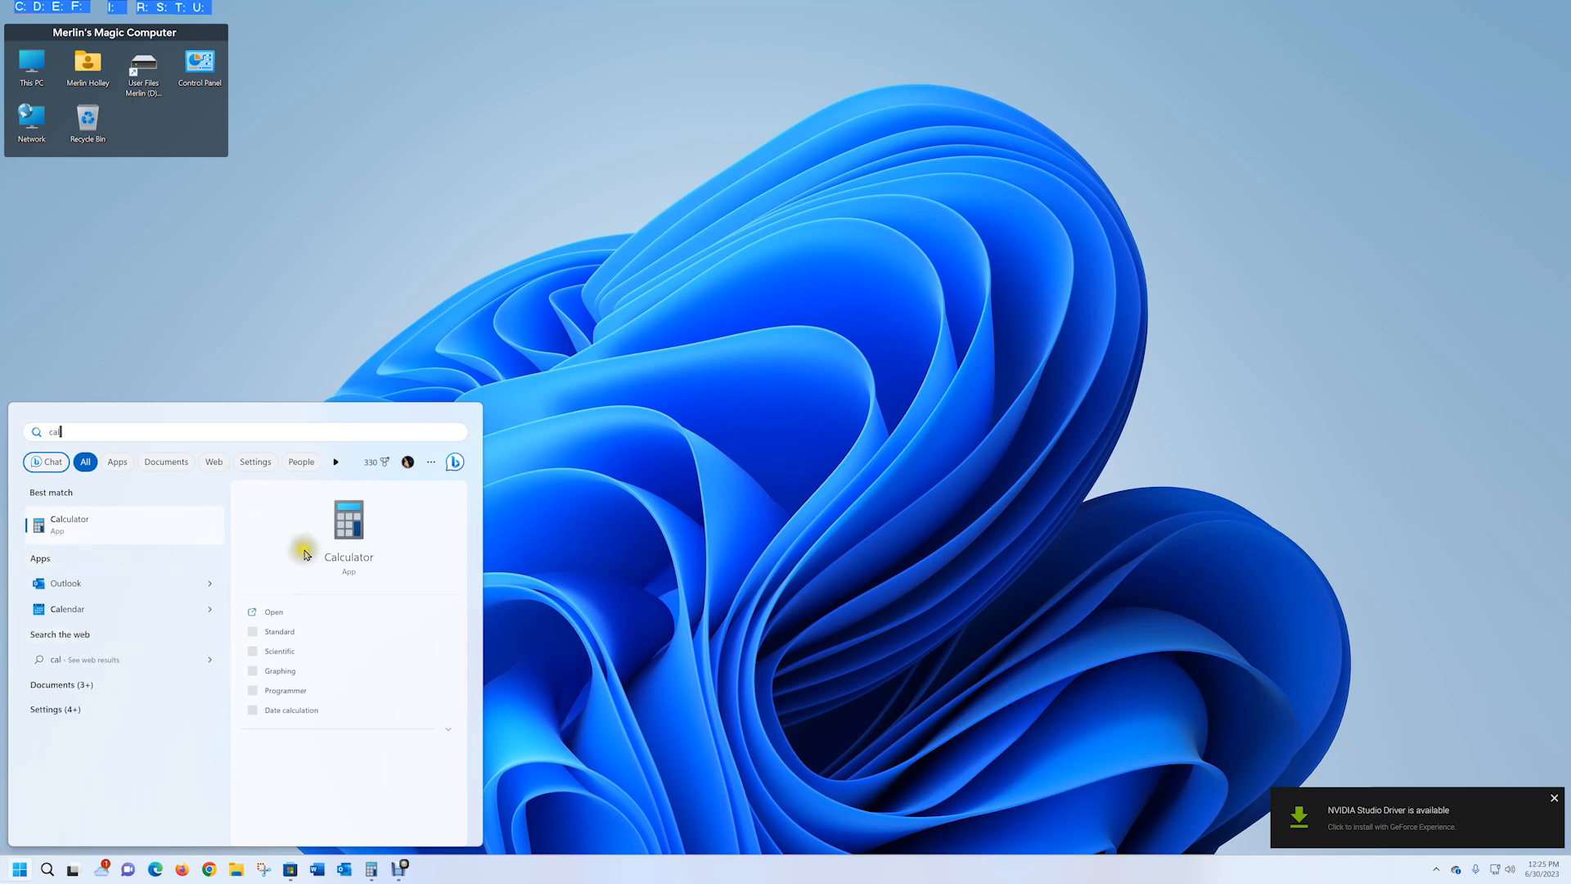
left_click(349, 529)
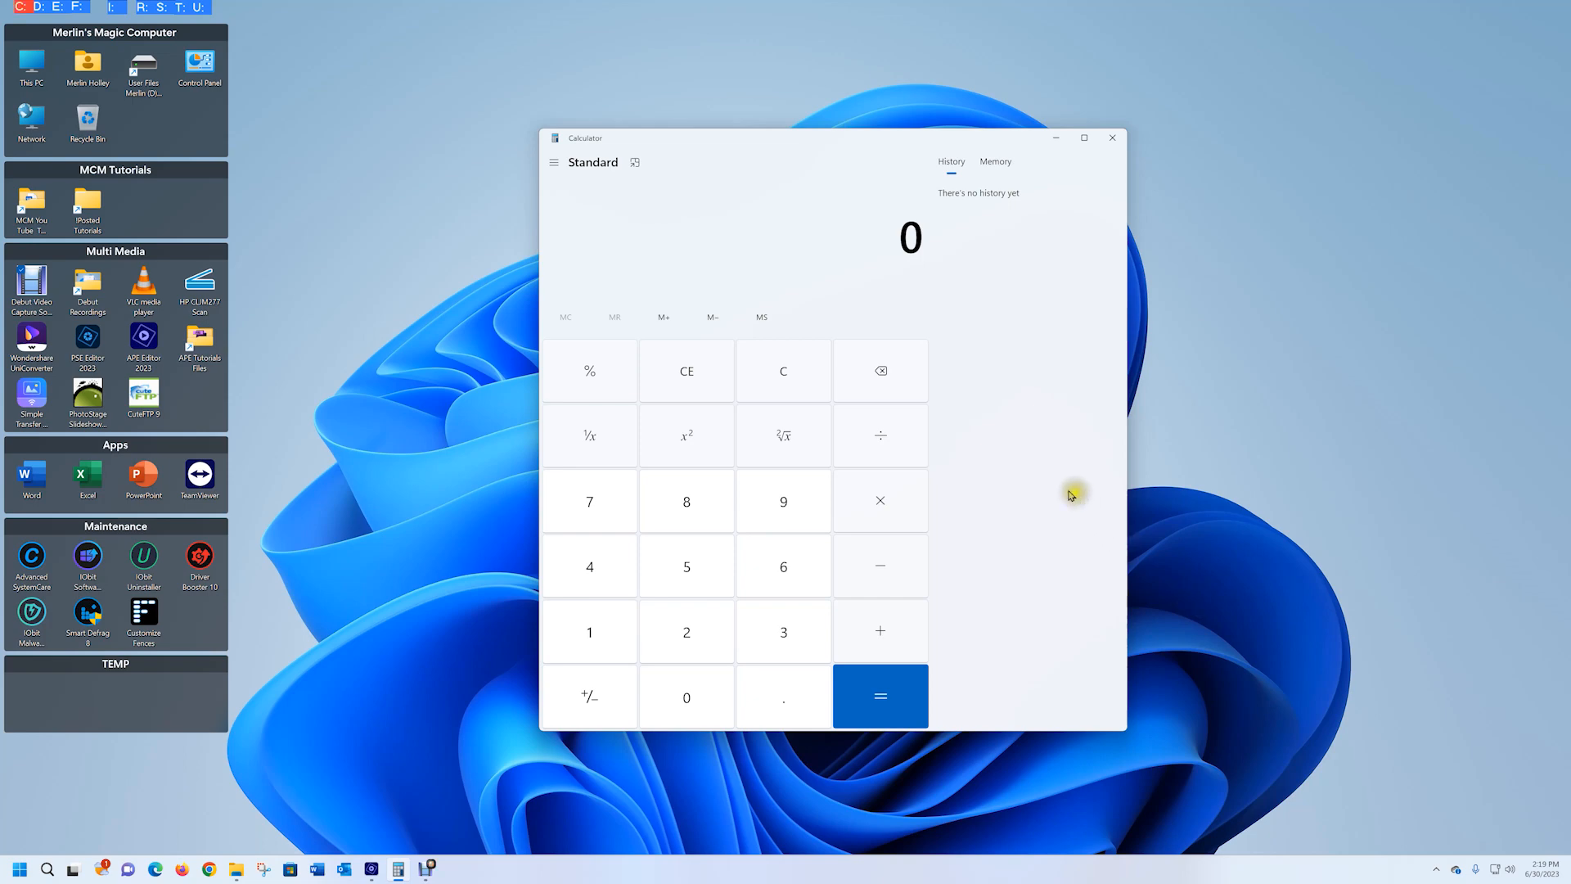
Keep the Calculator on top of other windows and move the File Explorer window around behind it
left_click(636, 163)
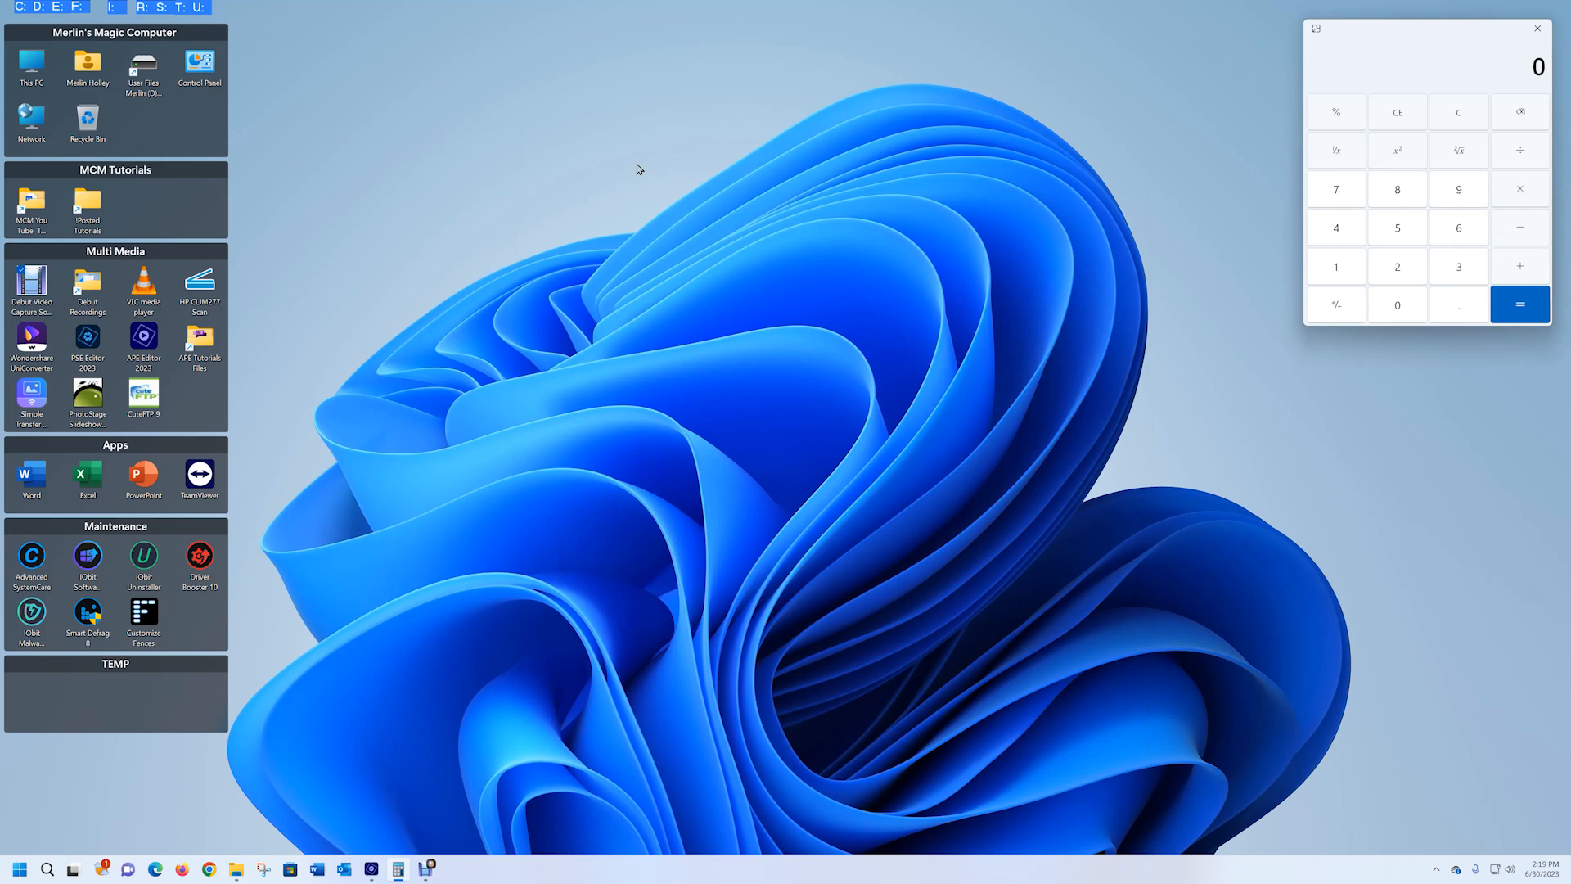
left_click(627, 181)
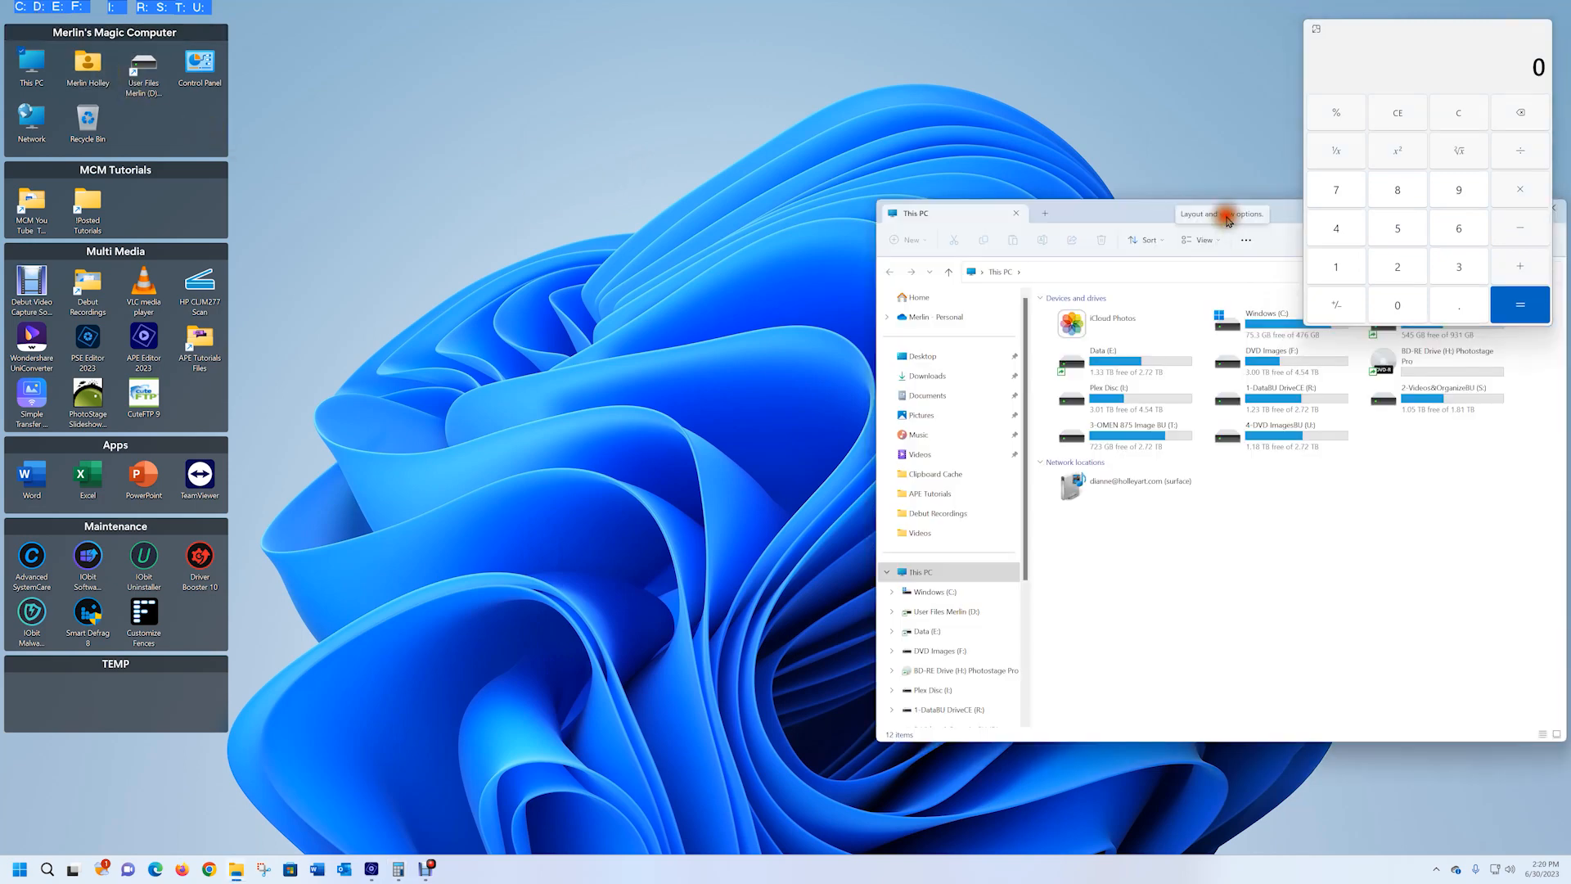
left_click_drag(1224, 215, 1010, 176)
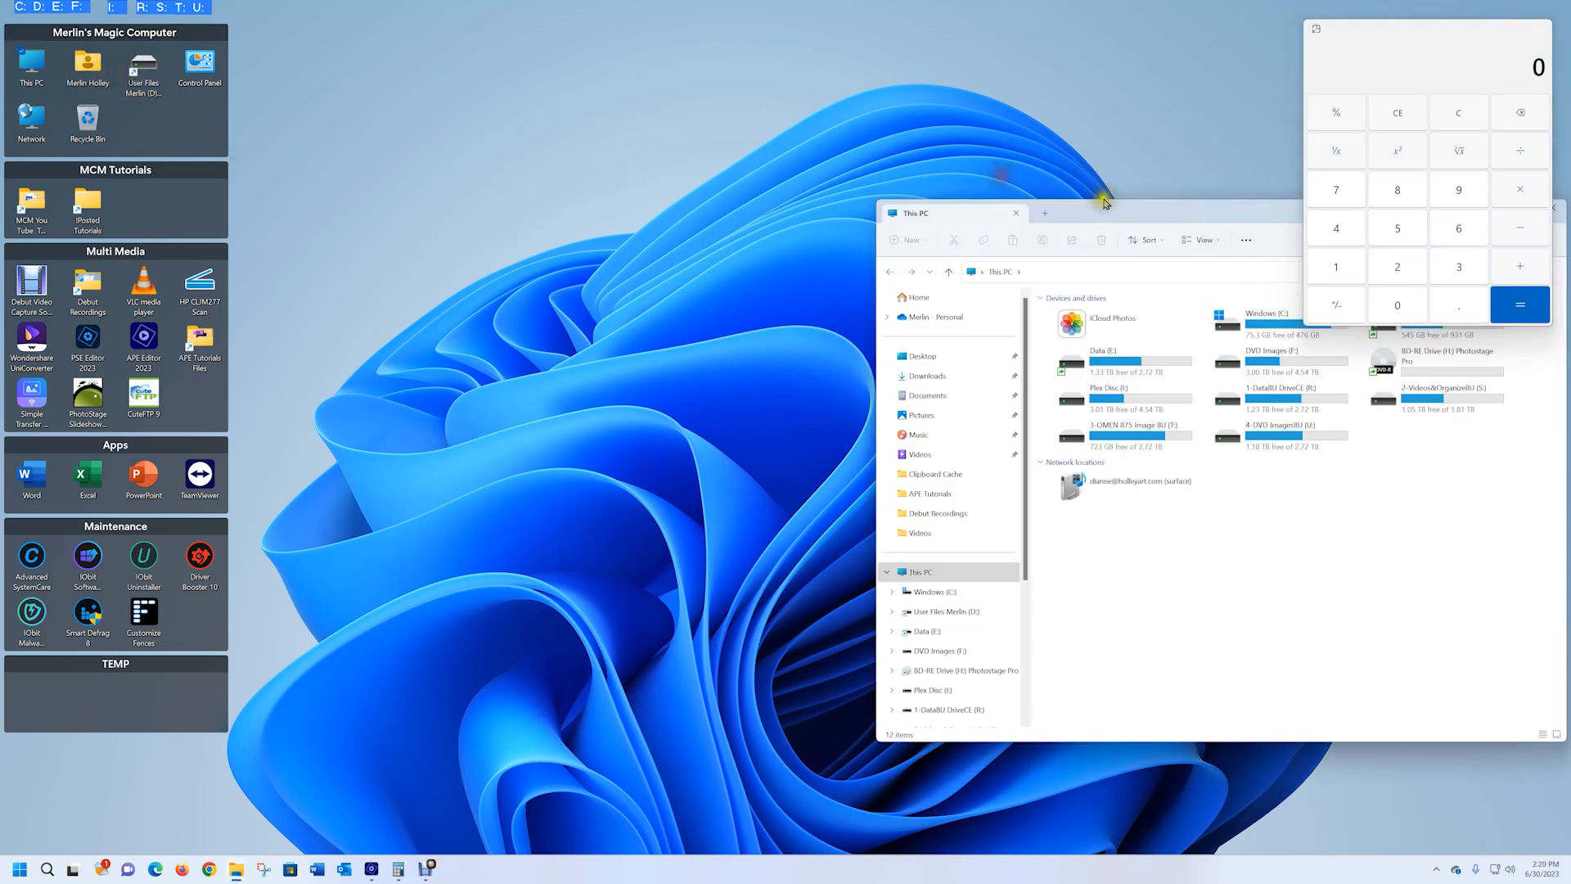
left_click_drag(1113, 209, 690, 116)
left_click(1131, 114)
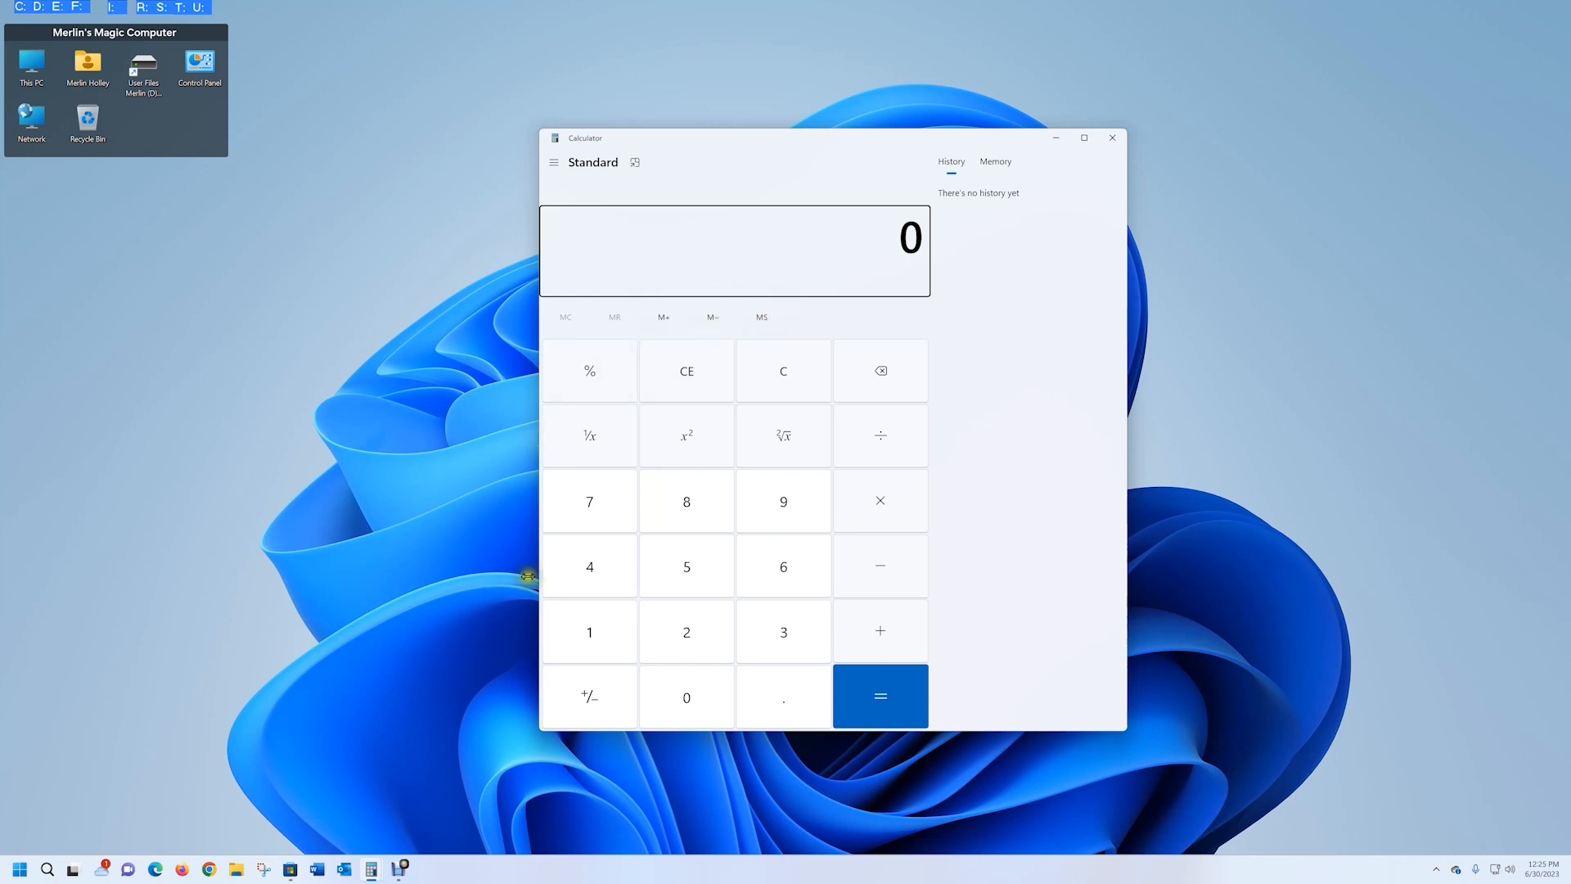
Calculate 5 × 5 in the Standard calculator
left_click(687, 567)
left_click(876, 495)
left_click(673, 566)
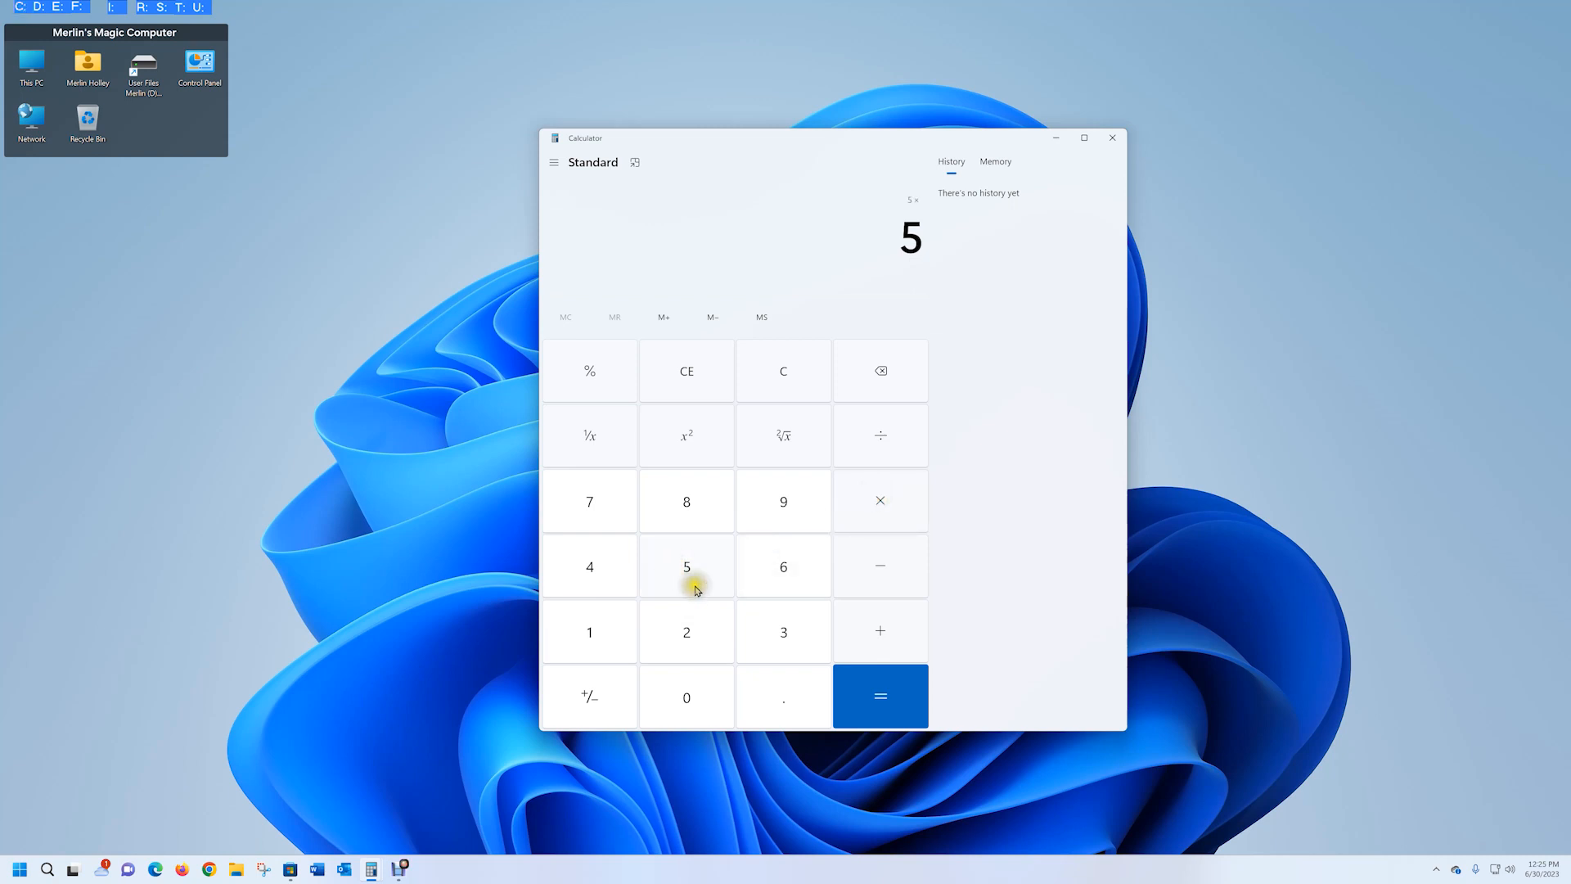
left_click(882, 684)
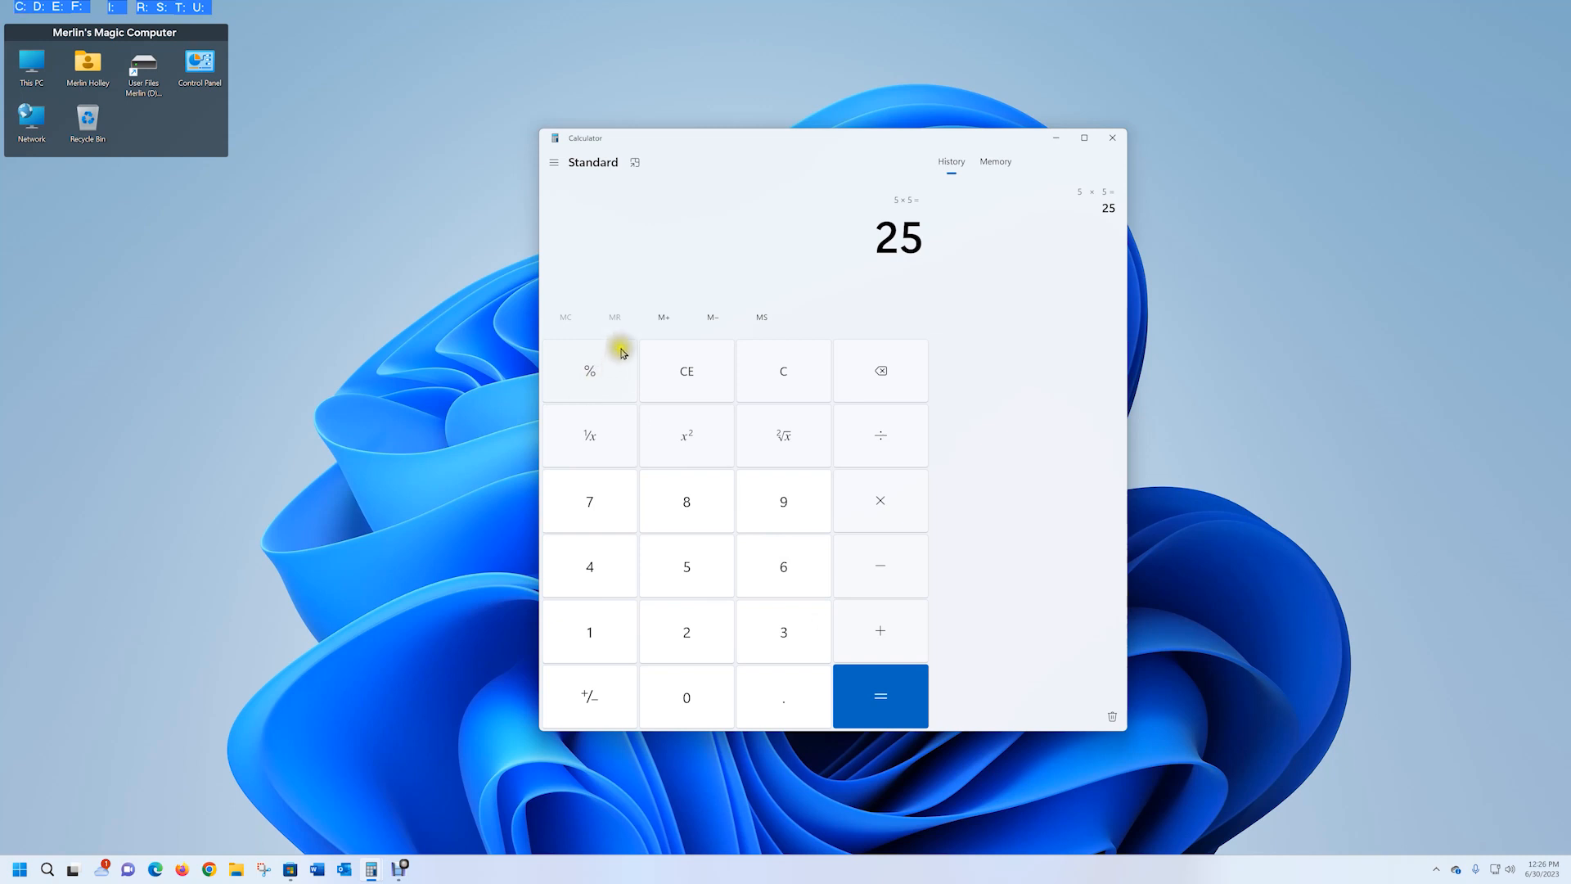
Add the product to the calculator's memory and clear the display
left_click(667, 319)
left_click(665, 318)
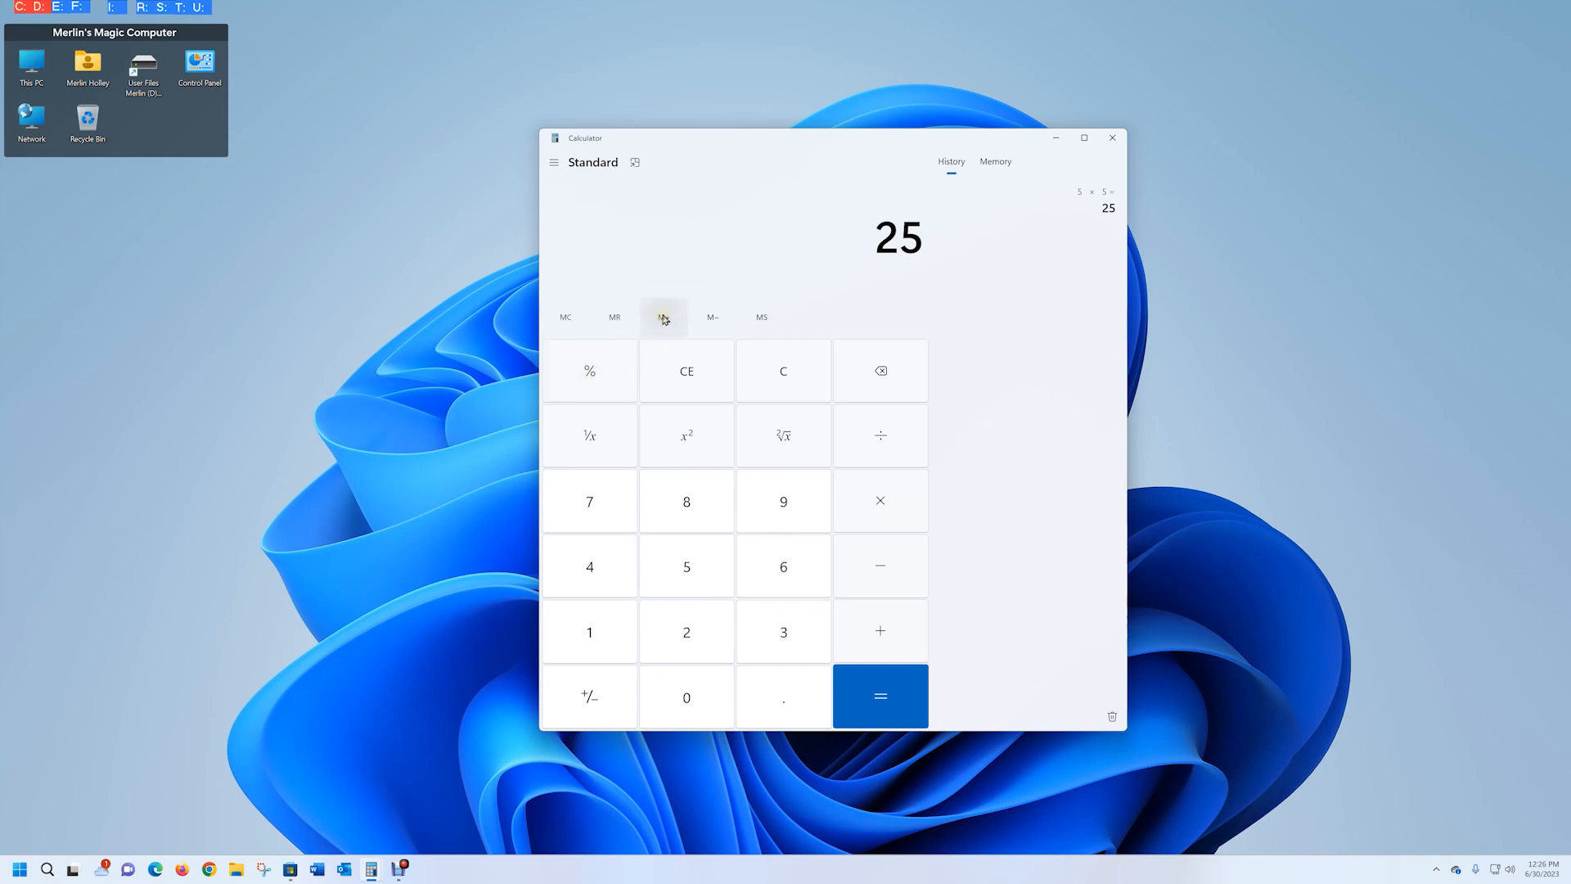
left_click(783, 374)
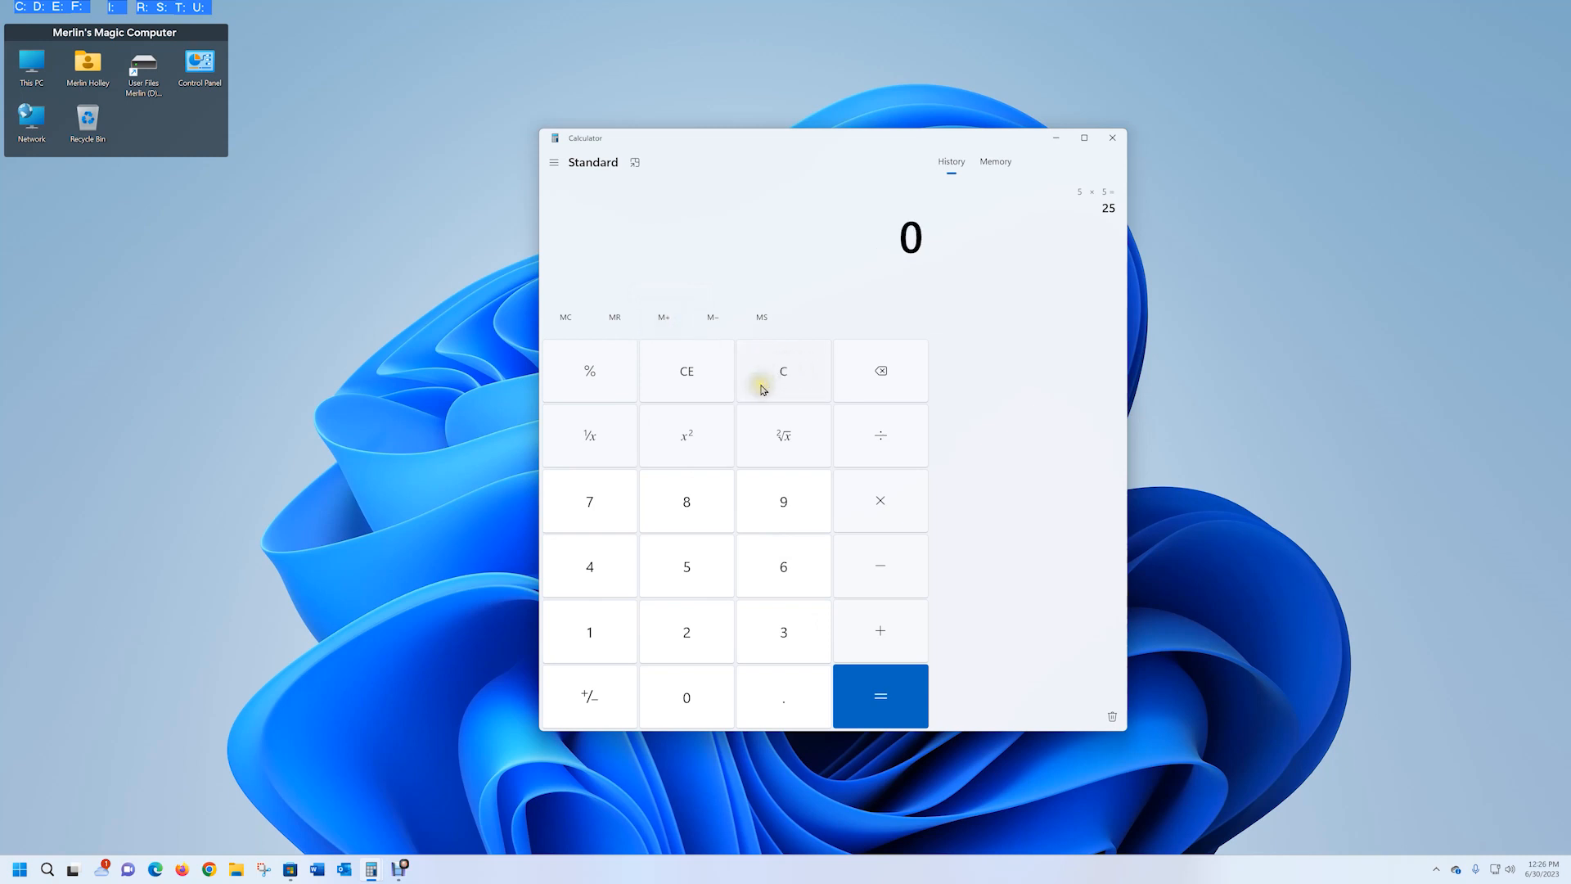
Recall the stored memory value and add 5 to it
left_click(616, 320)
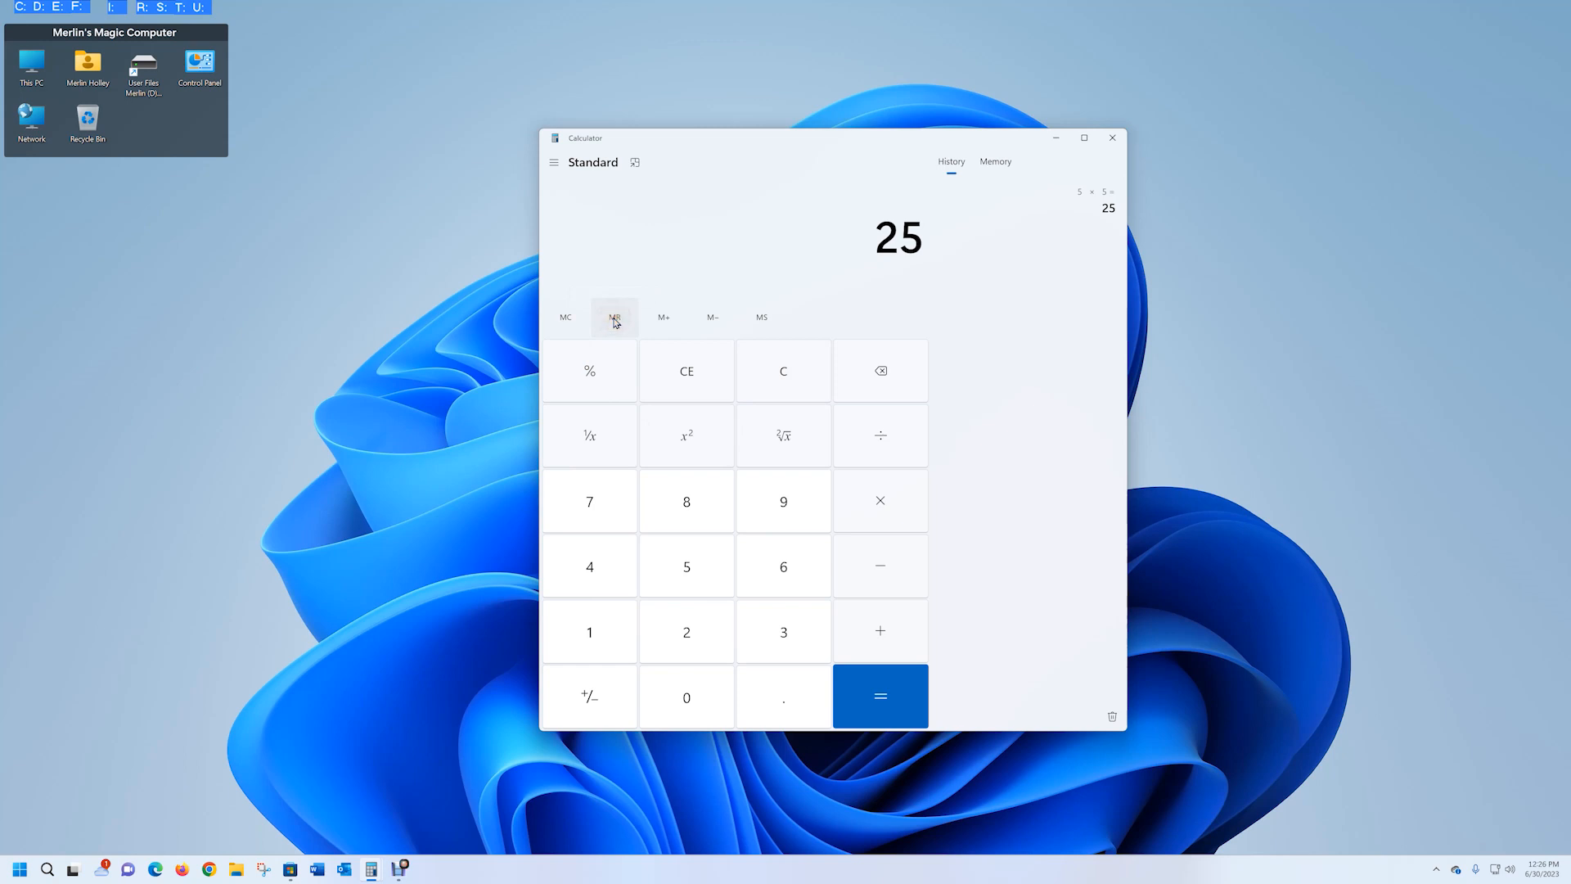
left_click(884, 626)
left_click(689, 573)
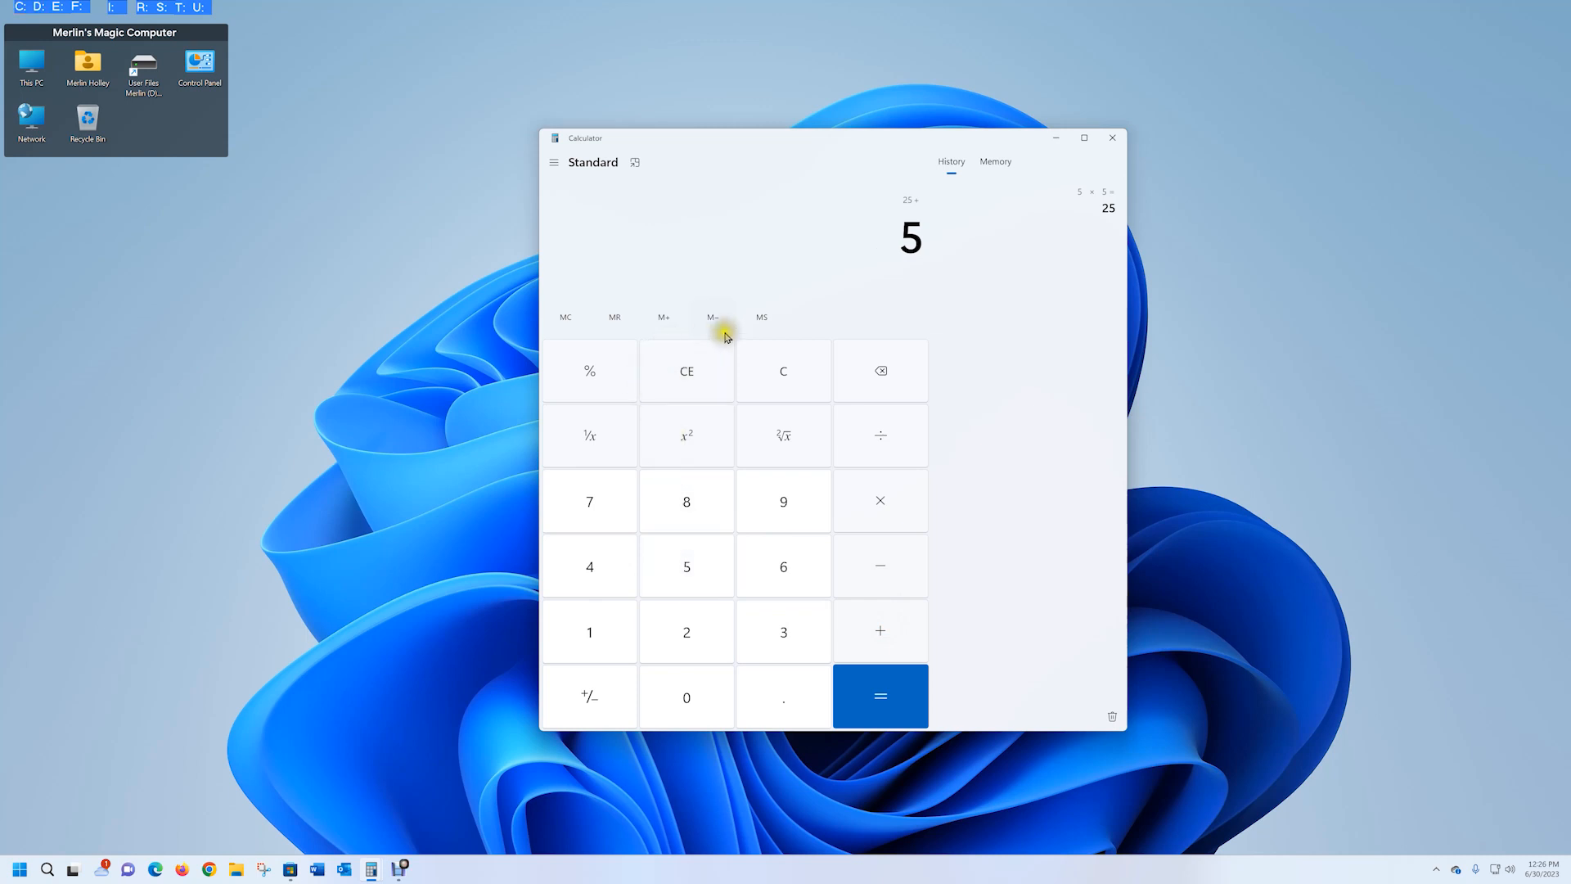
left_click(871, 702)
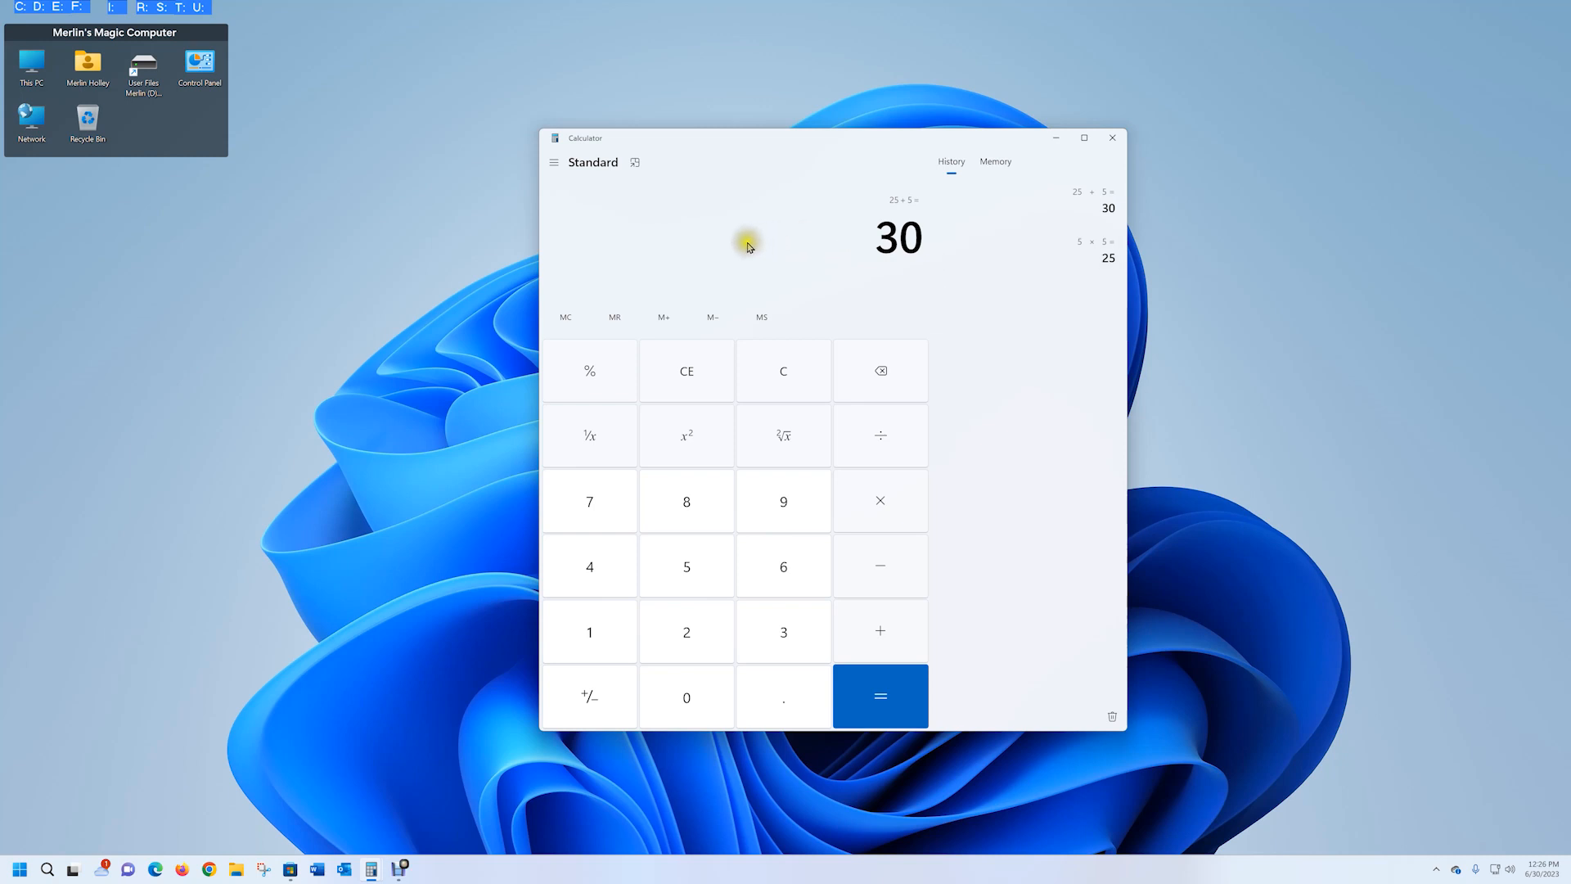
View the app theme options in the Calculator settings and return to the Standard calculator
left_click(556, 166)
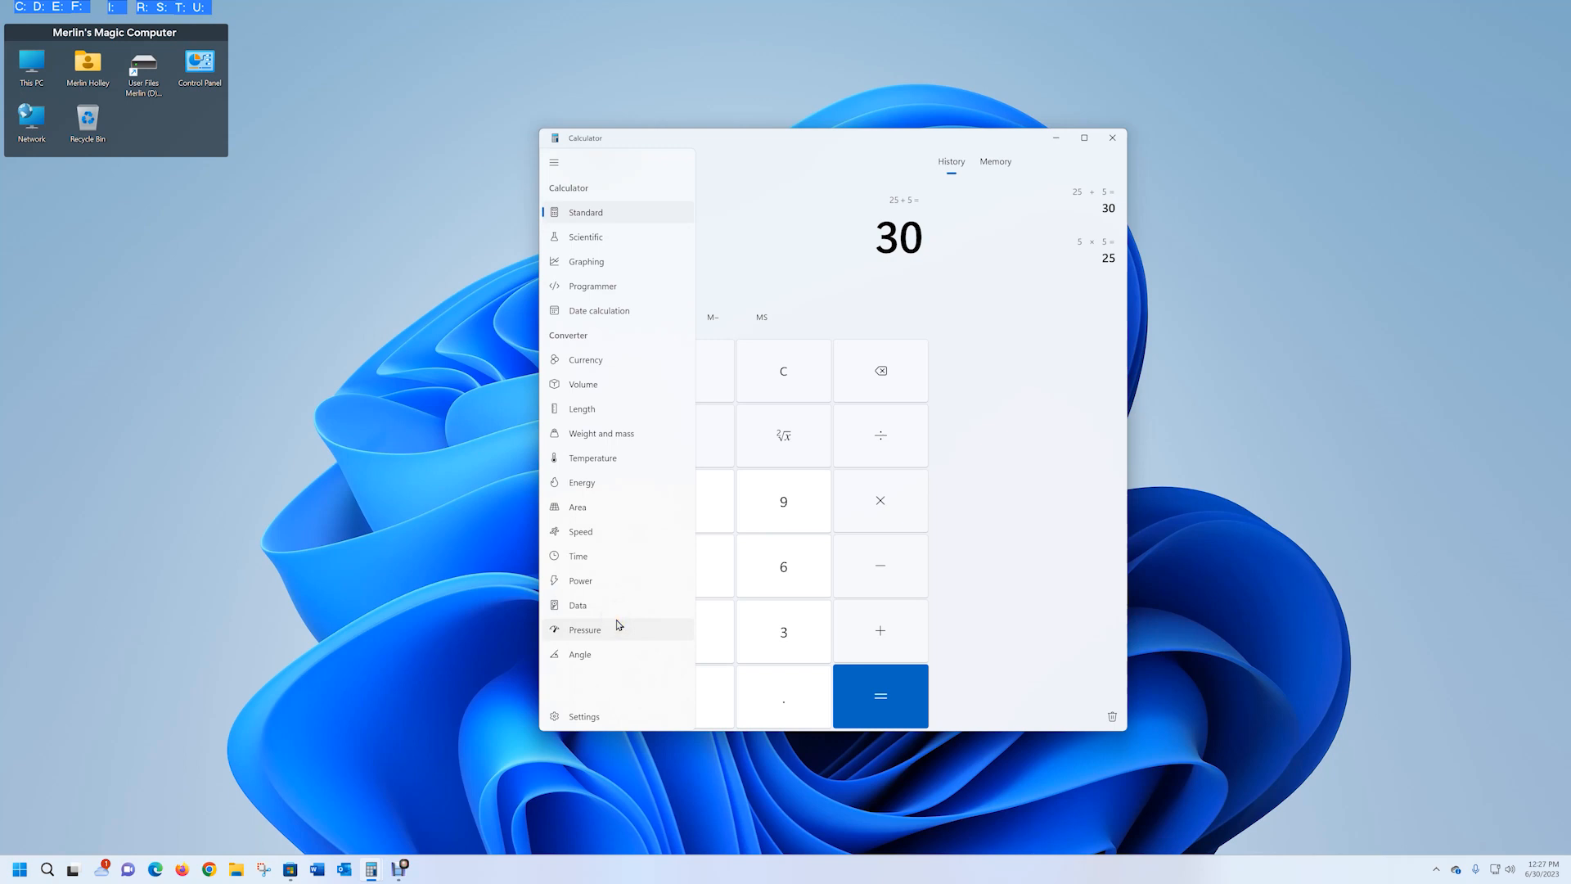
left_click(564, 723)
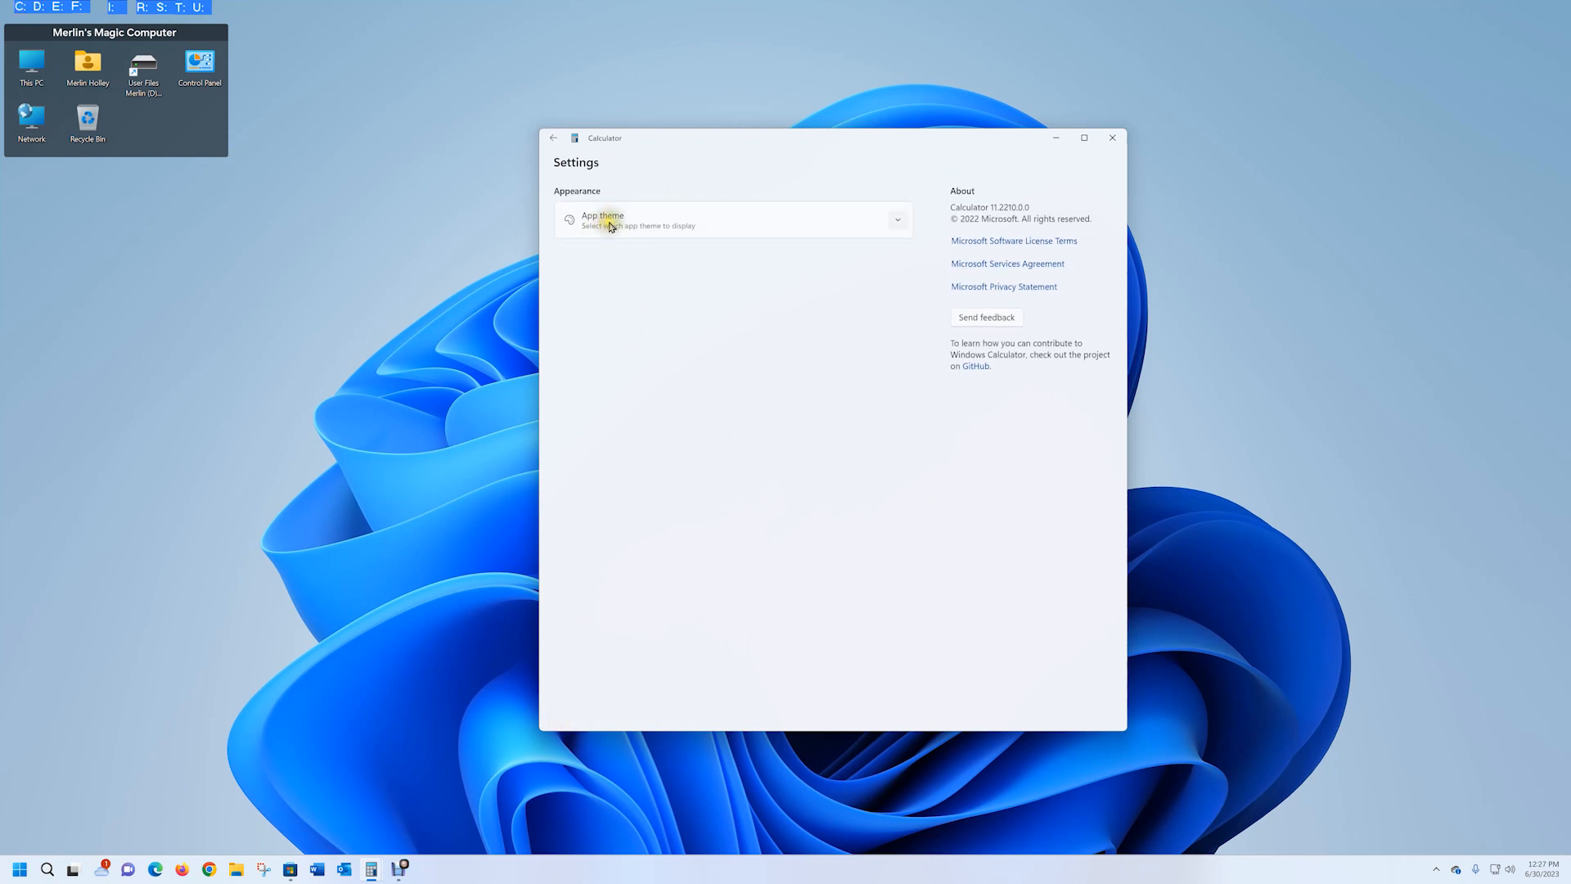
left_click(899, 218)
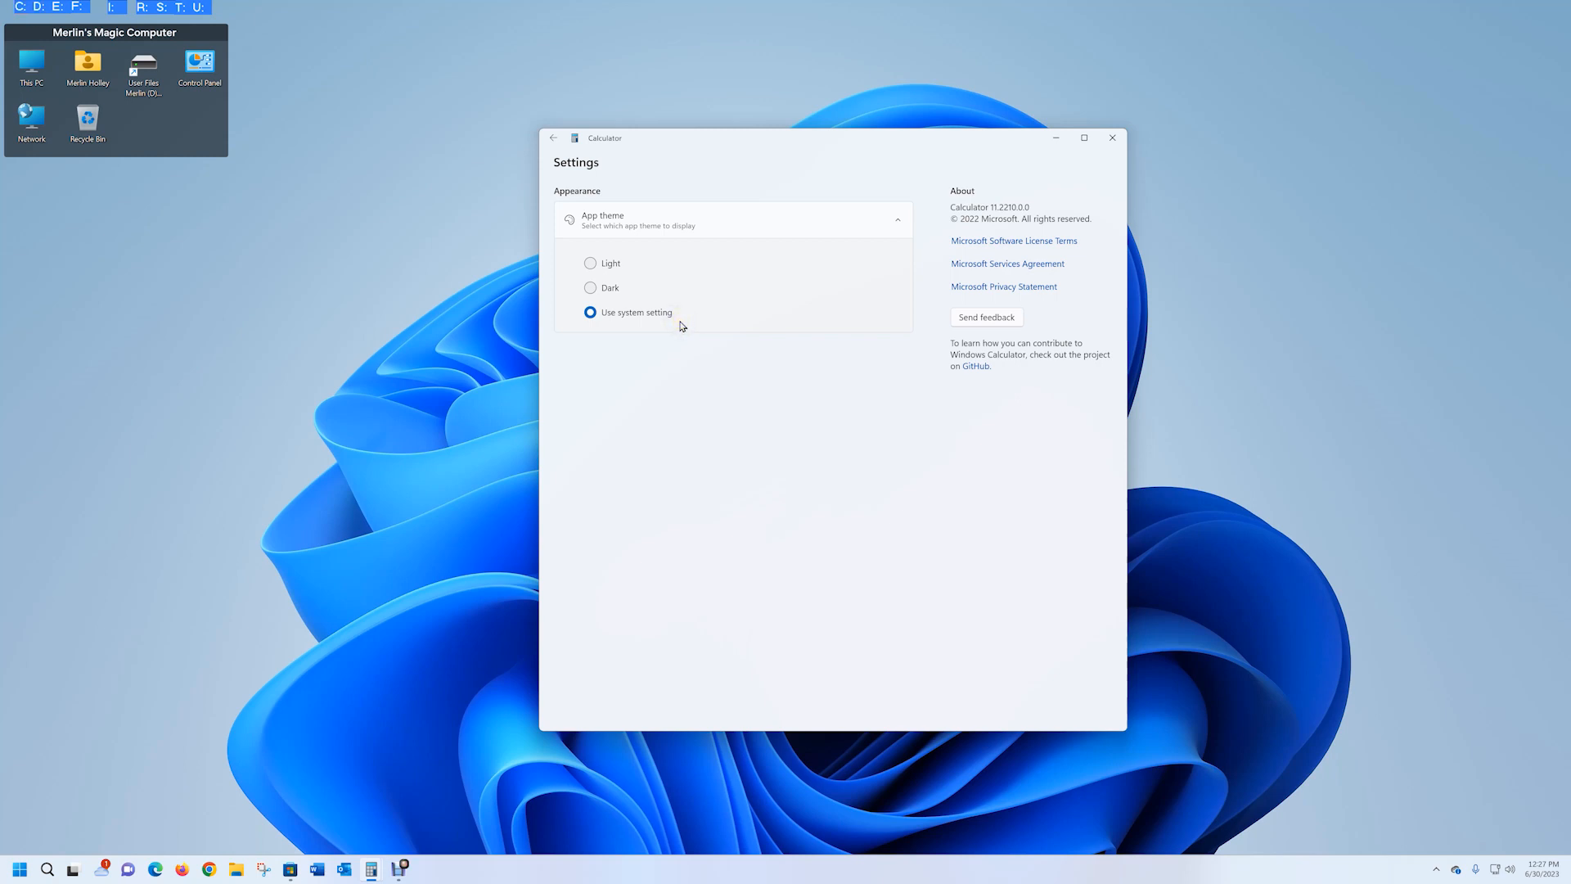
left_click(555, 141)
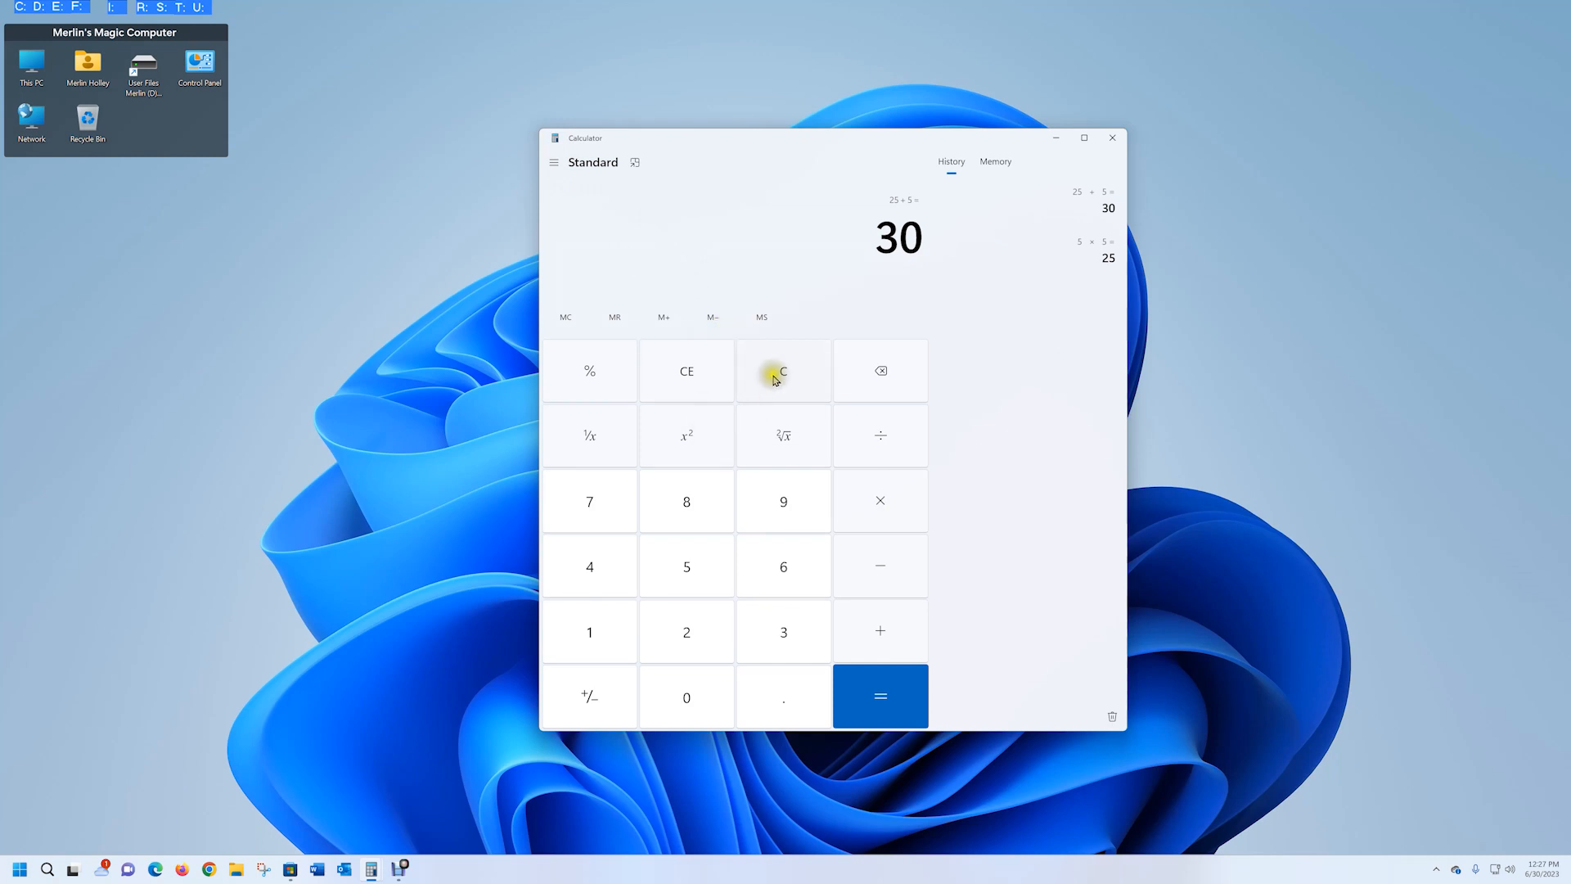
Clear the current result and switch the calculator to Scientific mode
left_click(688, 378)
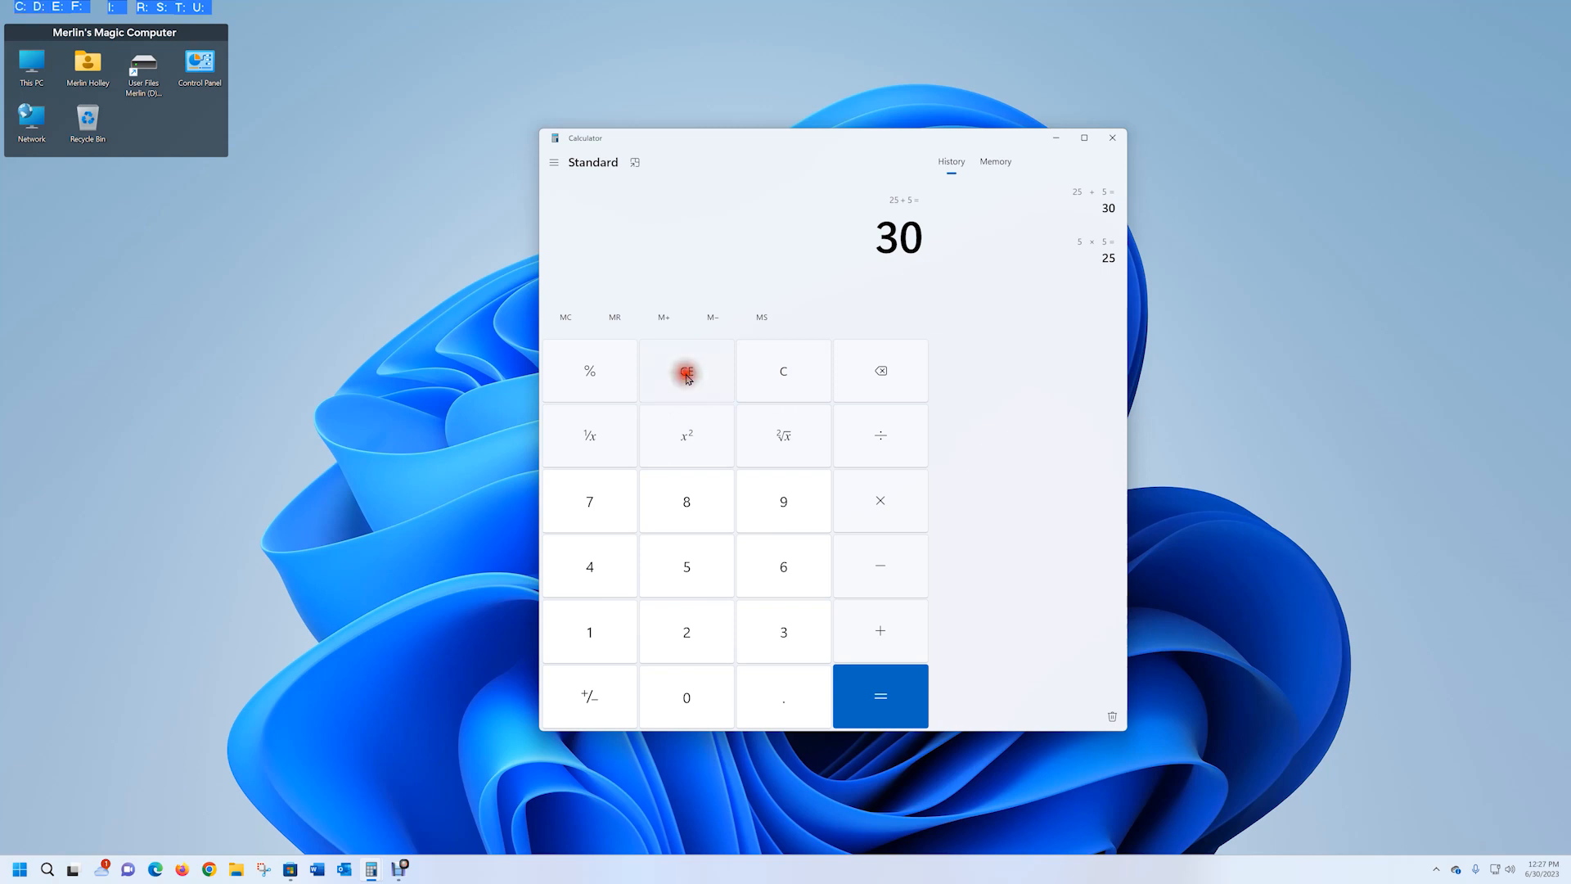
left_click(788, 368)
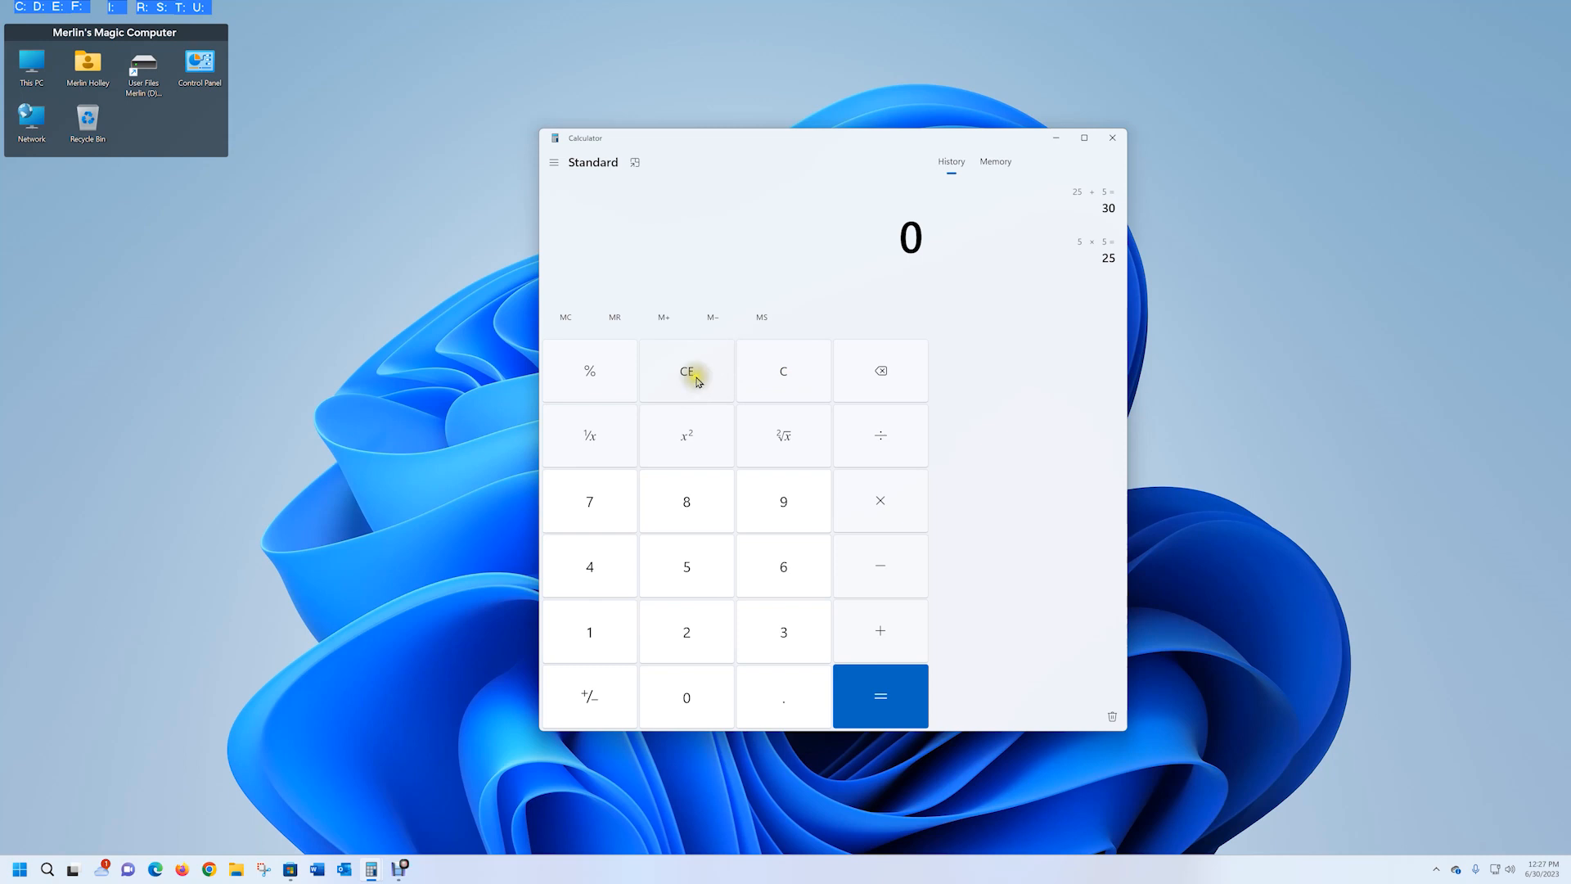
left_click(554, 166)
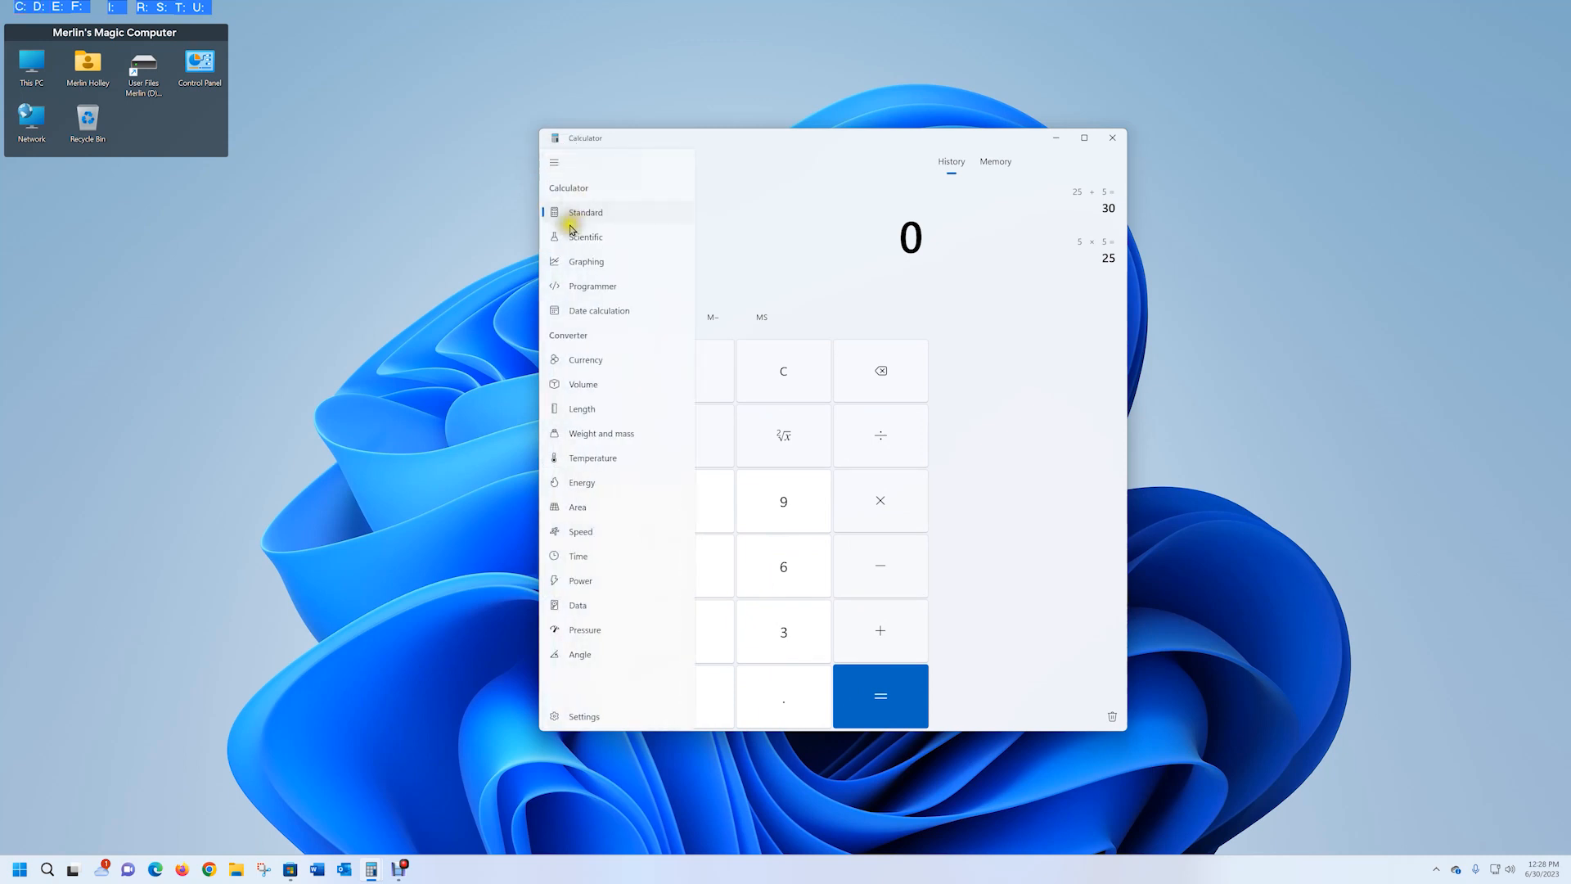
left_click(576, 239)
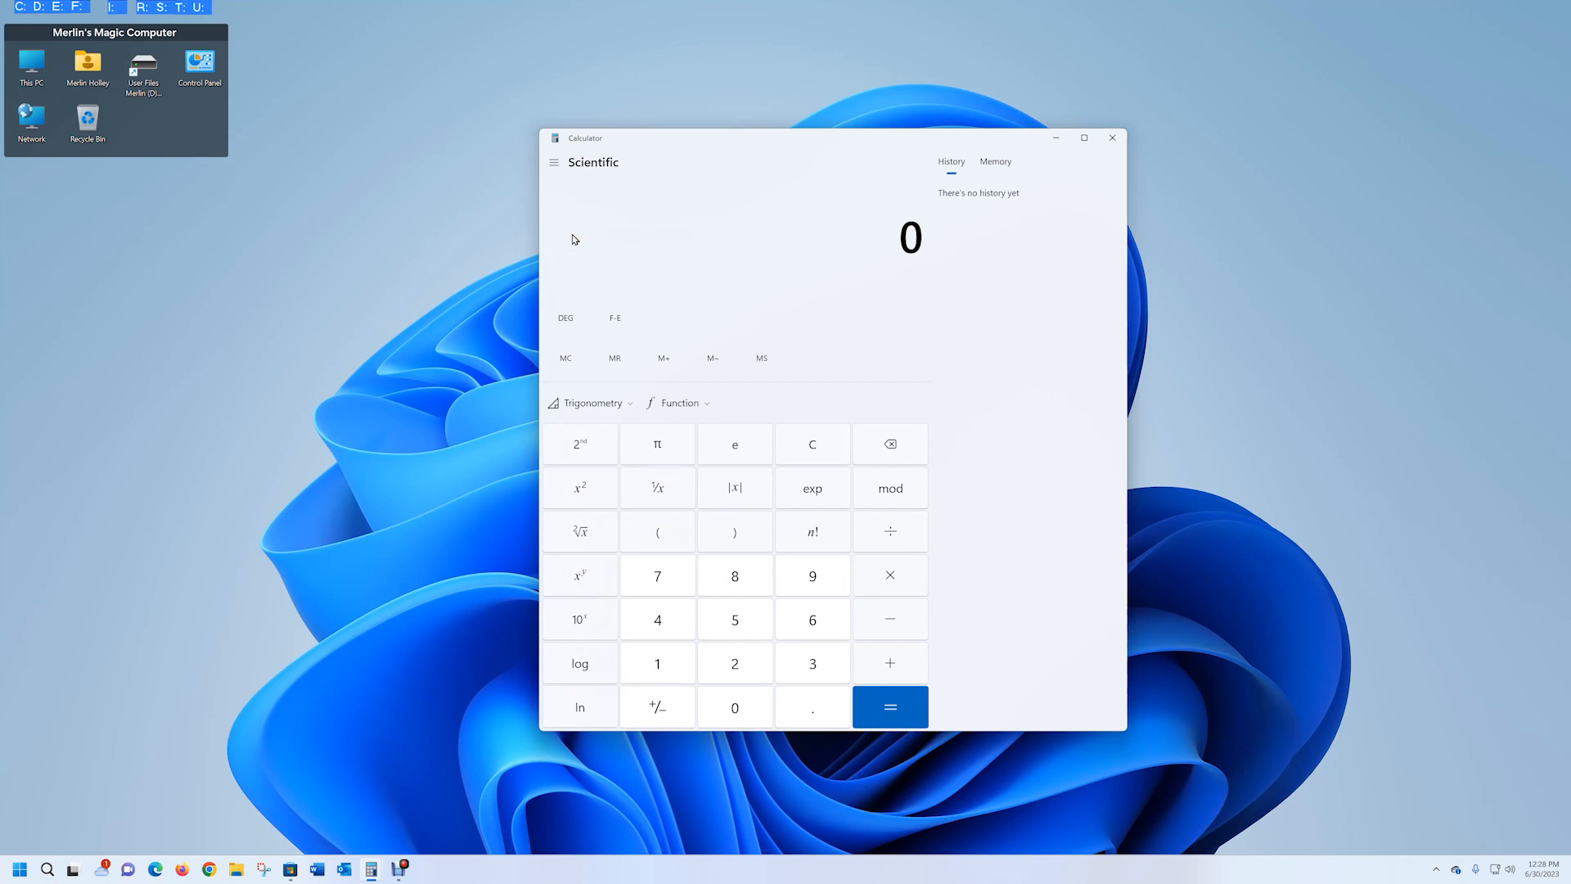
View the Graphing mode and the Programmer mode of the calculator
left_click(554, 166)
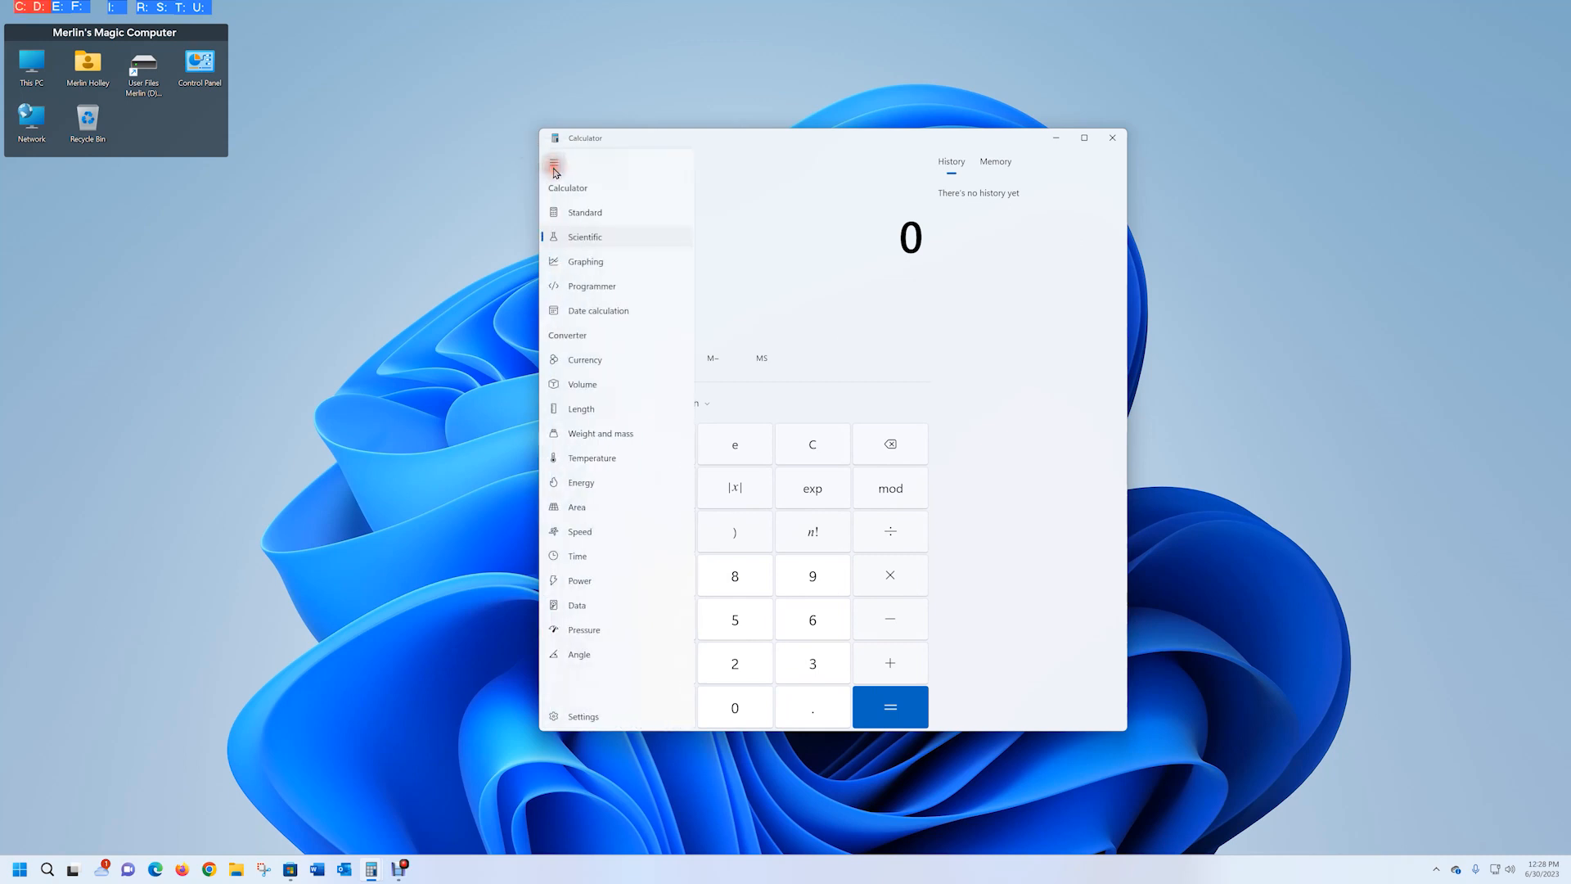
left_click(559, 259)
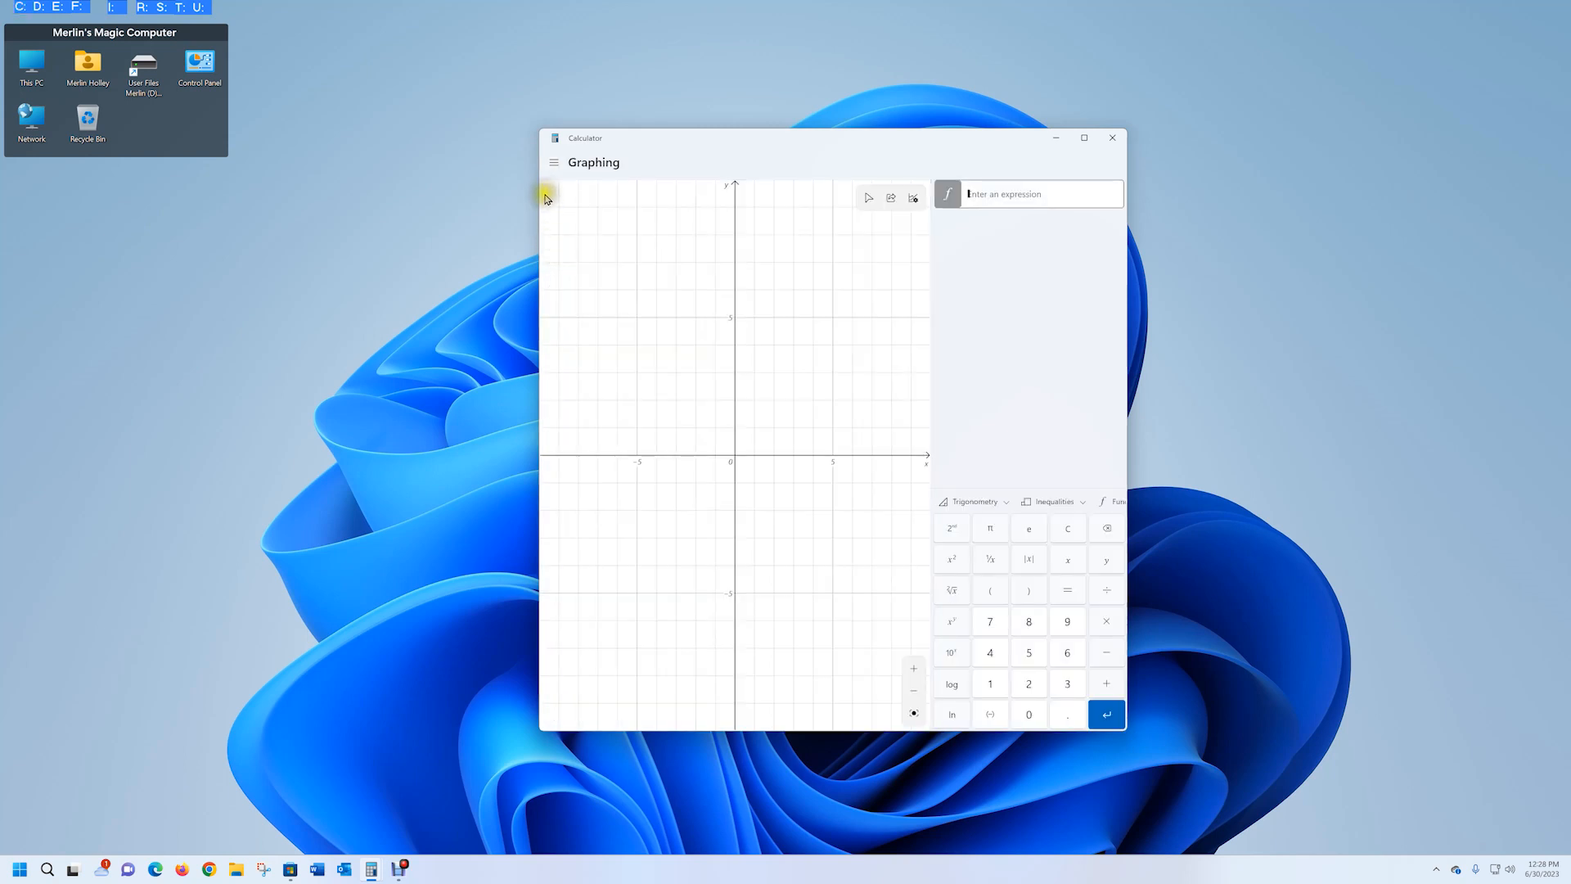
left_click(554, 162)
left_click(564, 283)
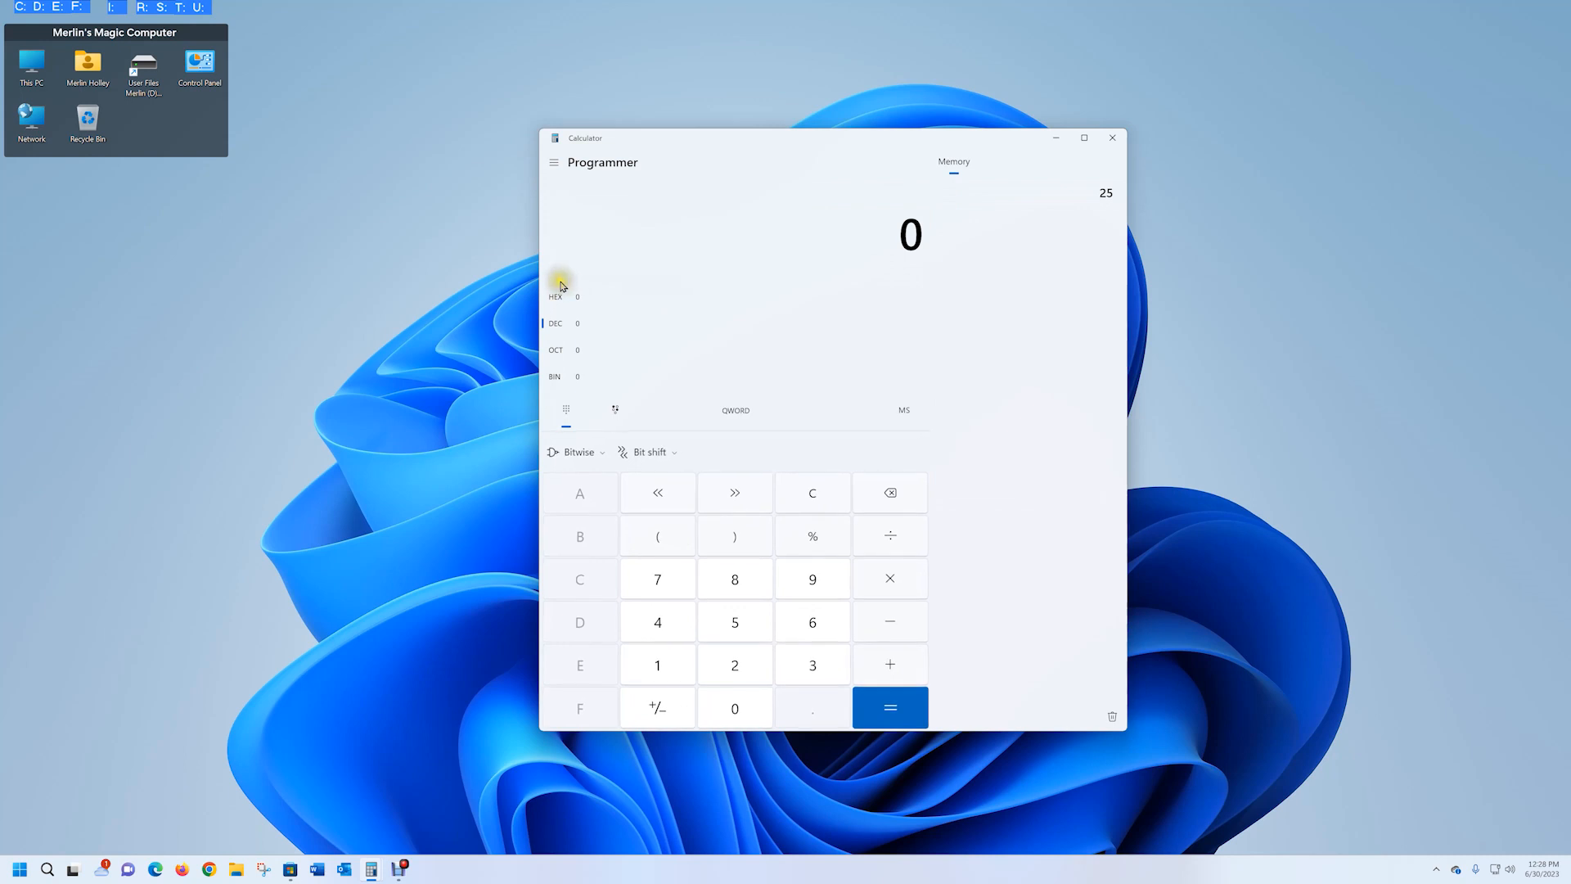
Switch to Date calculation and set the From date to September 28, 2022
left_click(550, 166)
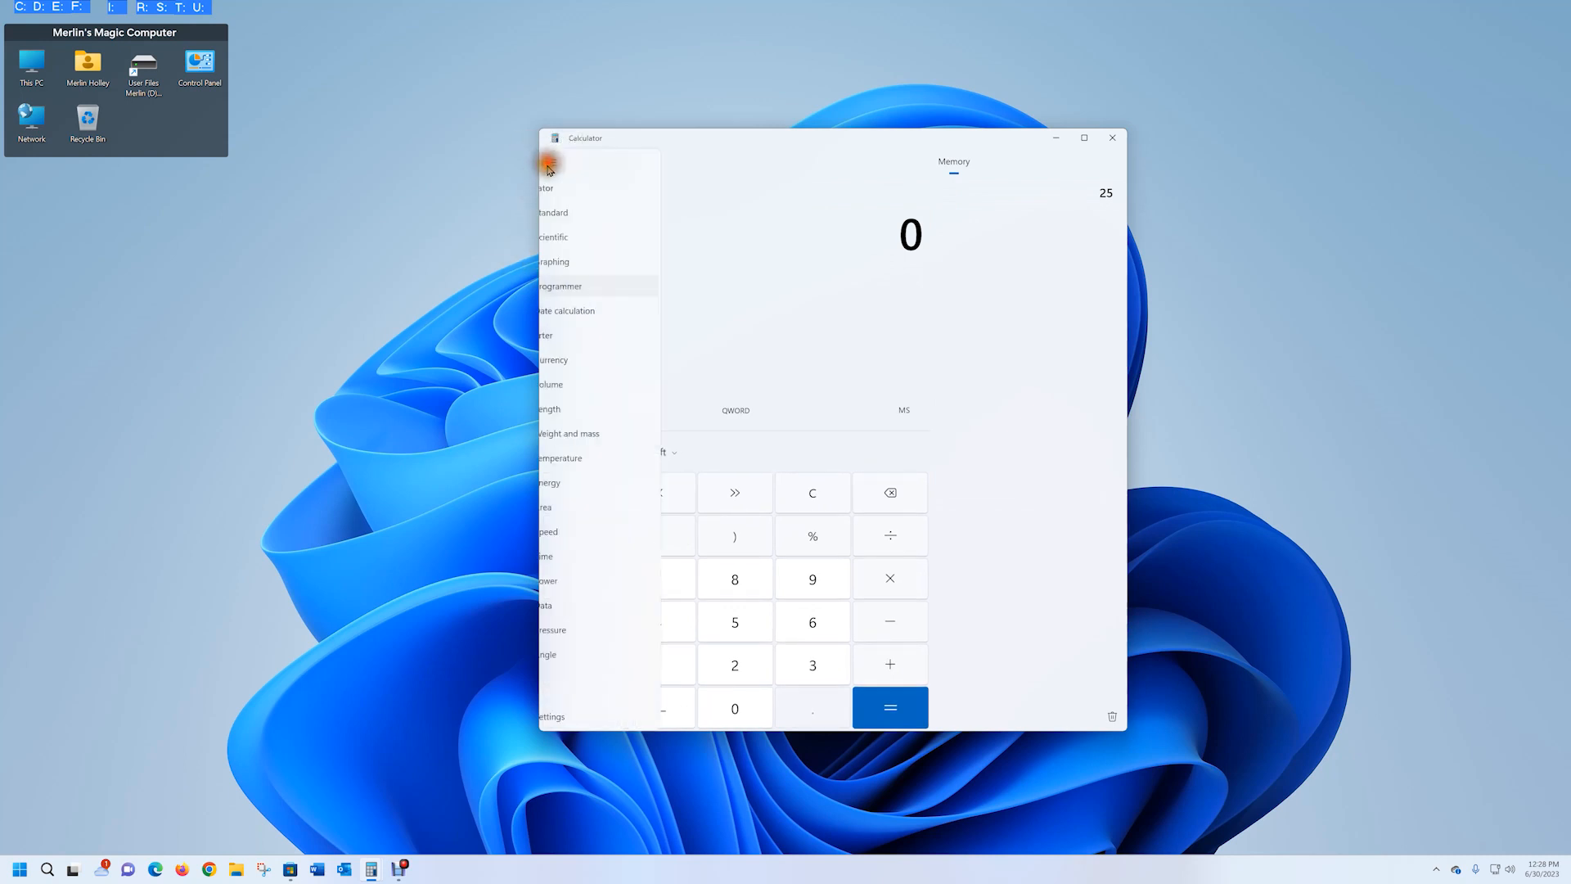
left_click(579, 310)
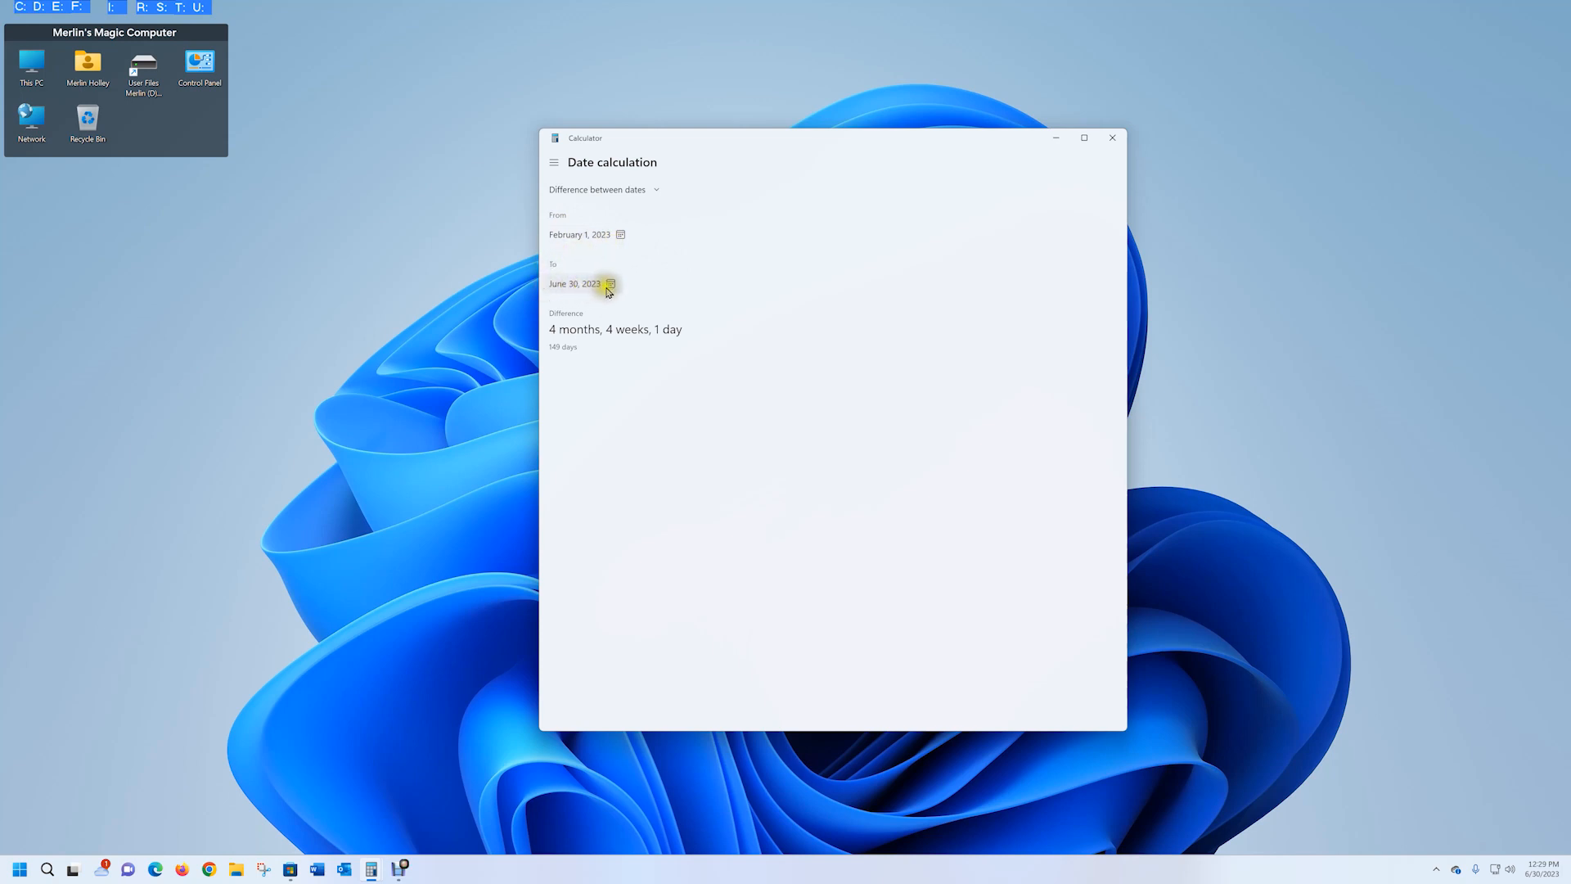
left_click(619, 235)
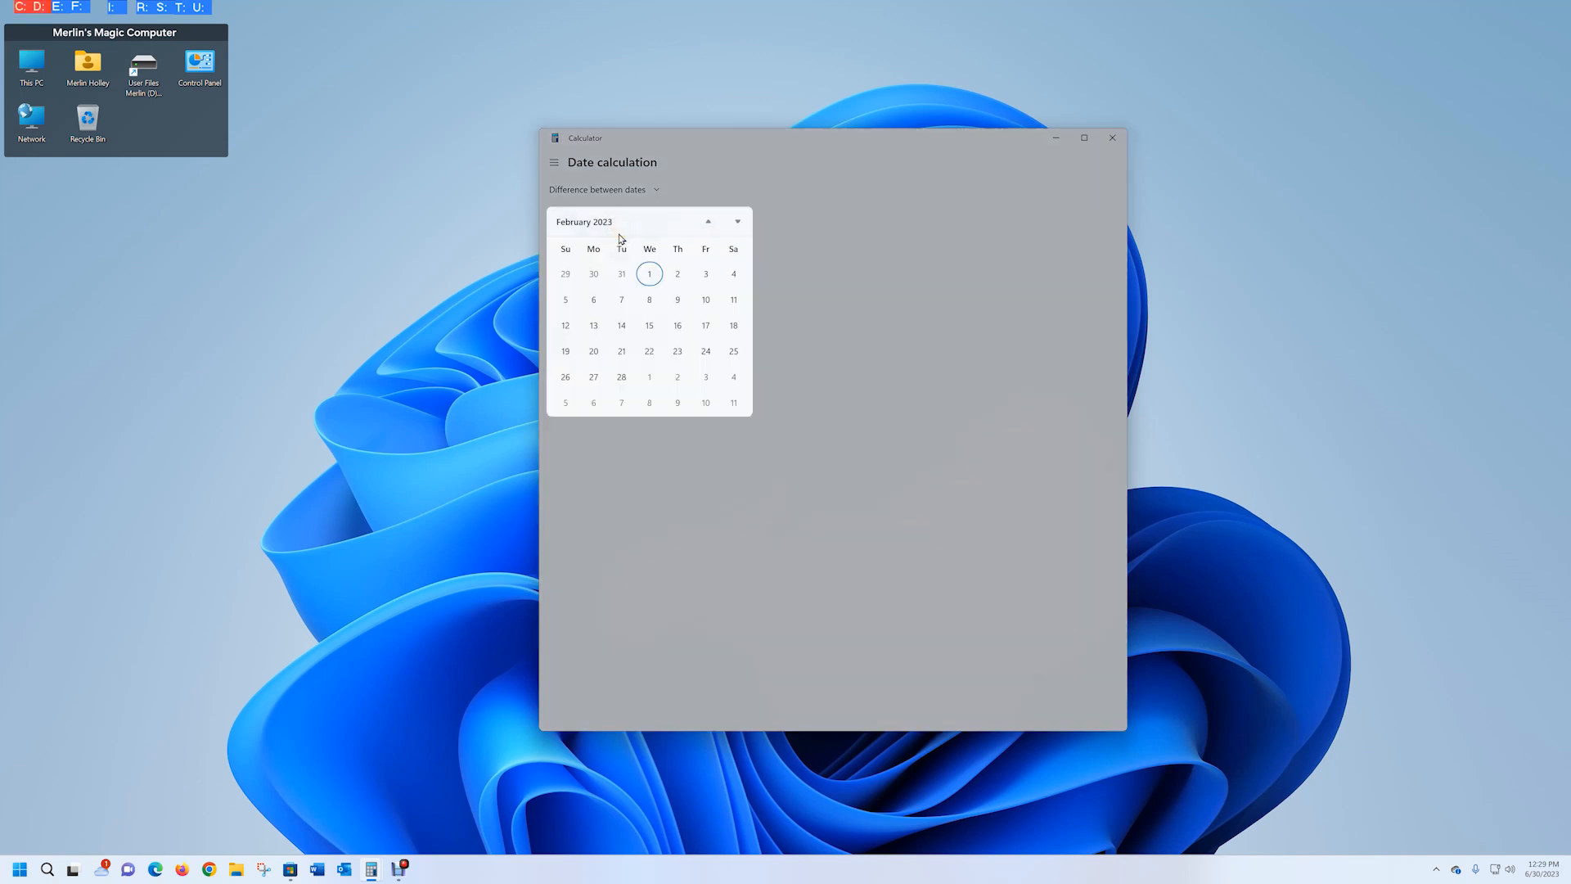
left_click(709, 223)
left_click(709, 222)
left_click(709, 222)
left_click(709, 223)
left_click(709, 223)
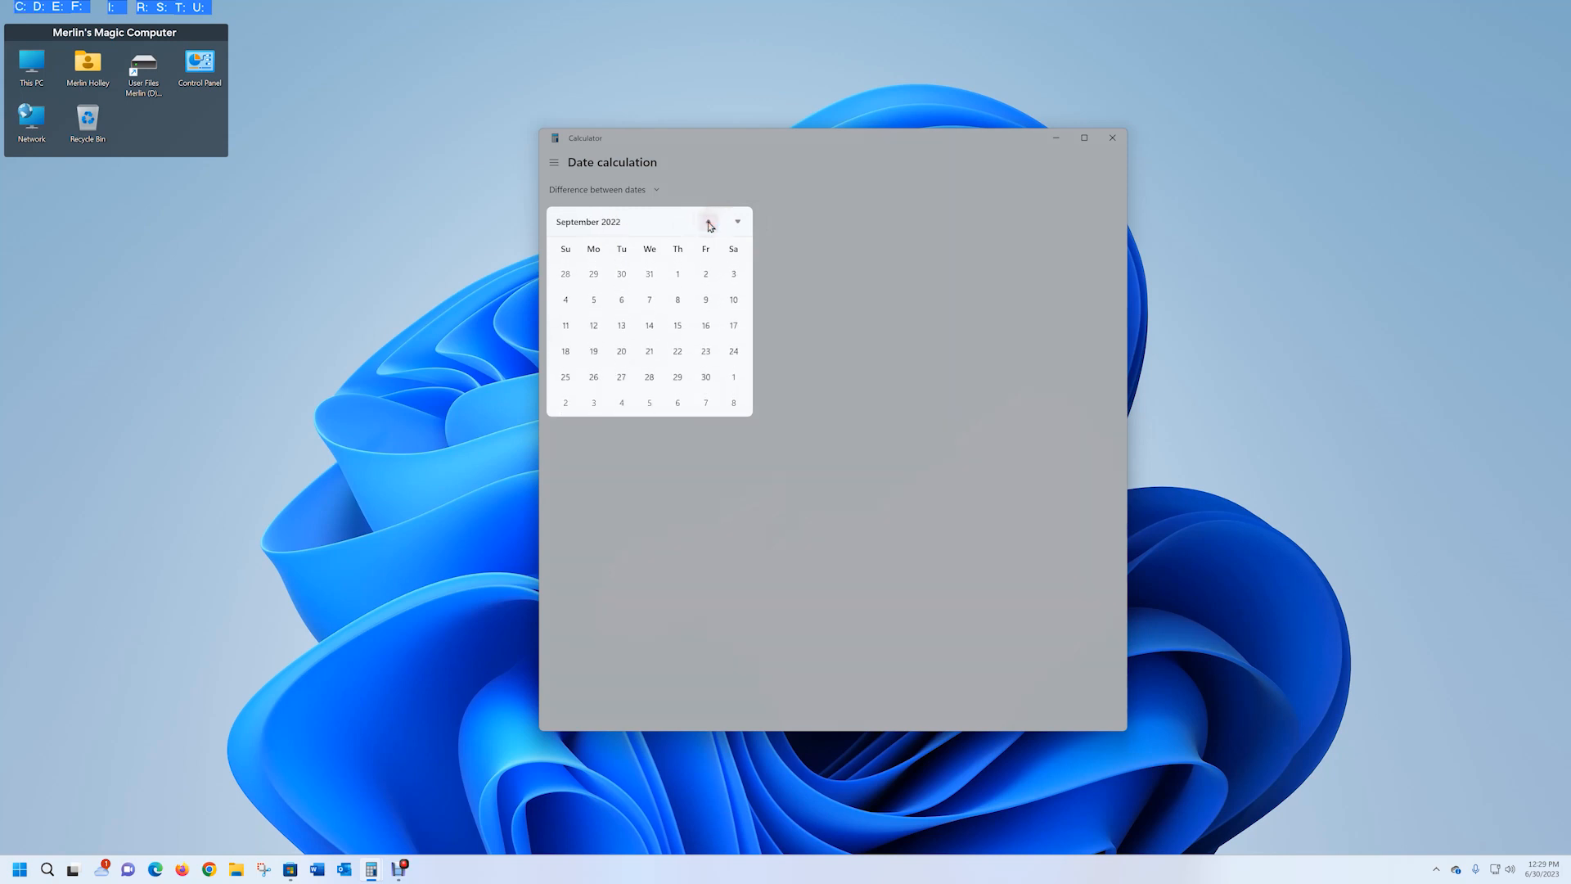
left_click(648, 378)
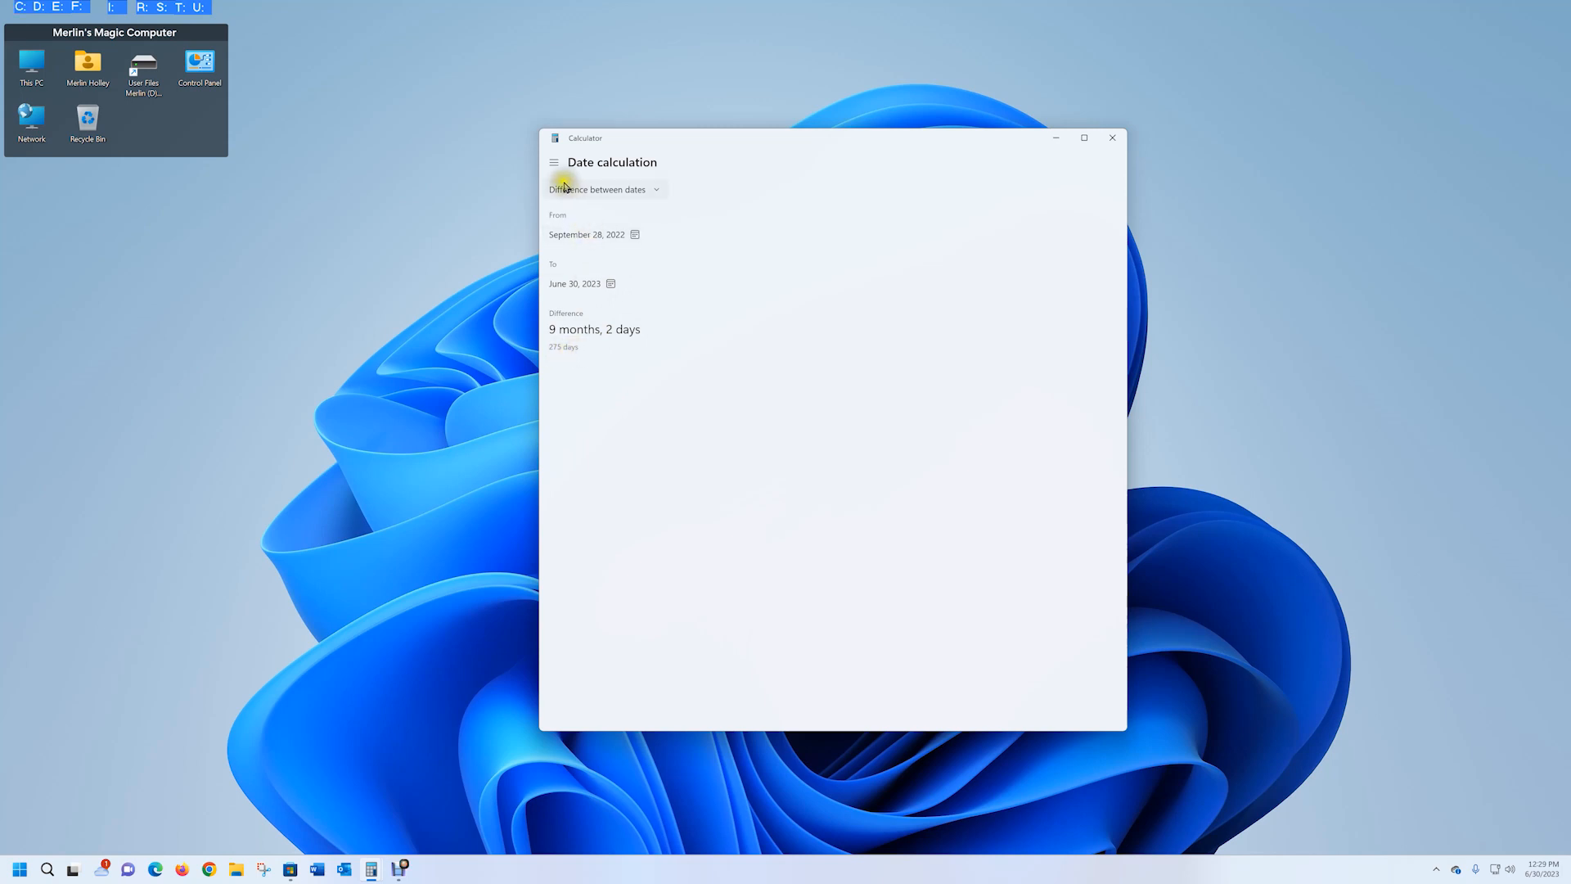
left_click(636, 488)
left_click(634, 491)
left_click(554, 162)
left_click(680, 491)
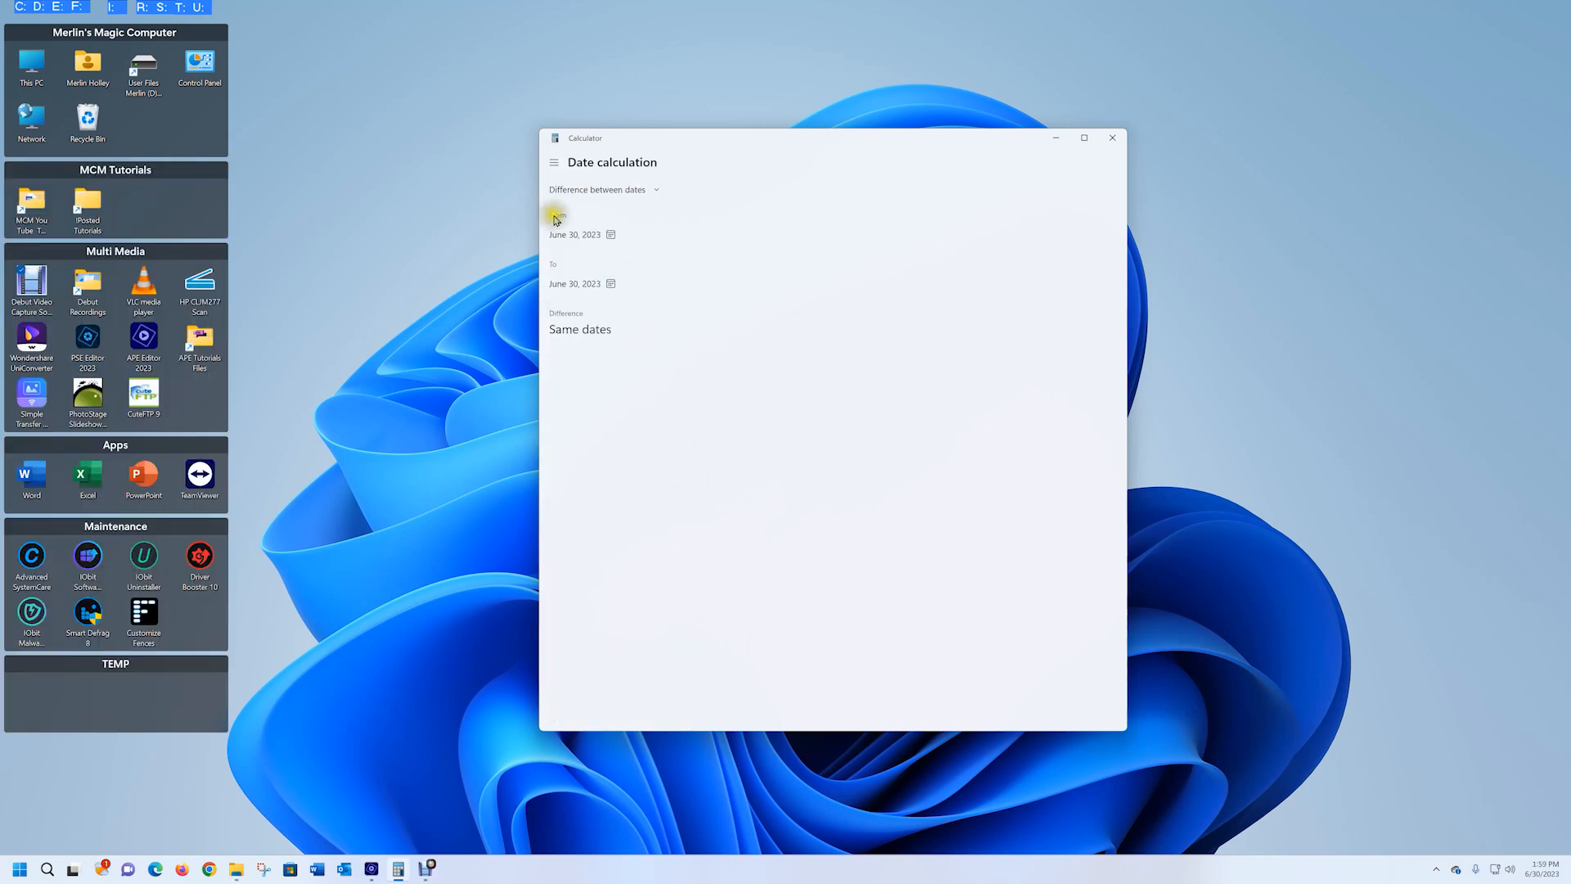
Switch to the Currency converter and update the exchange rates
left_click(555, 165)
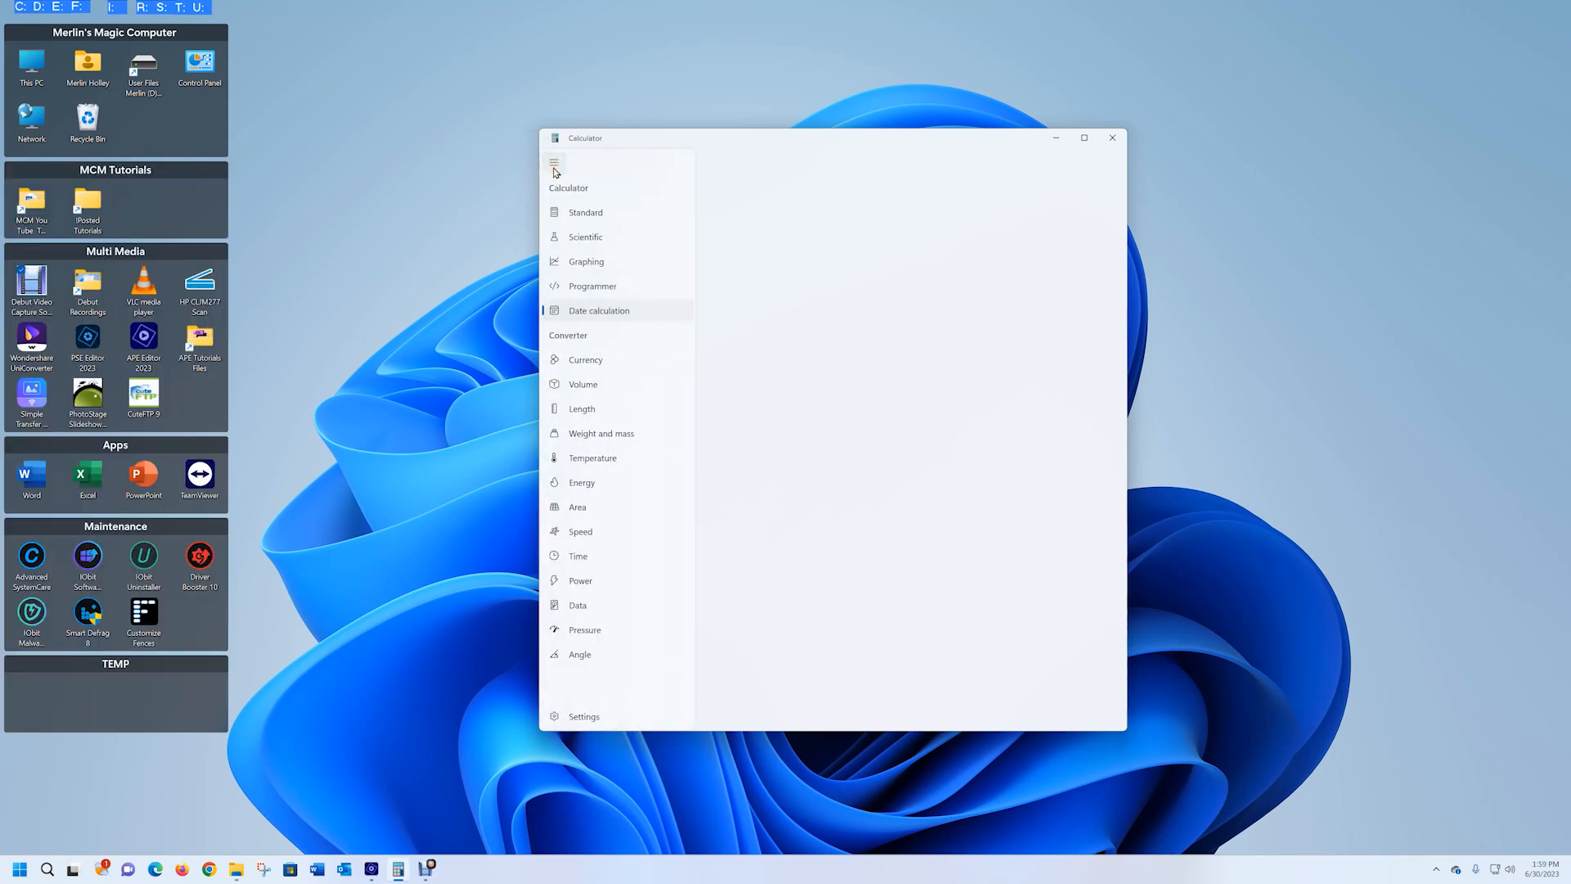
left_click(588, 365)
left_click(587, 364)
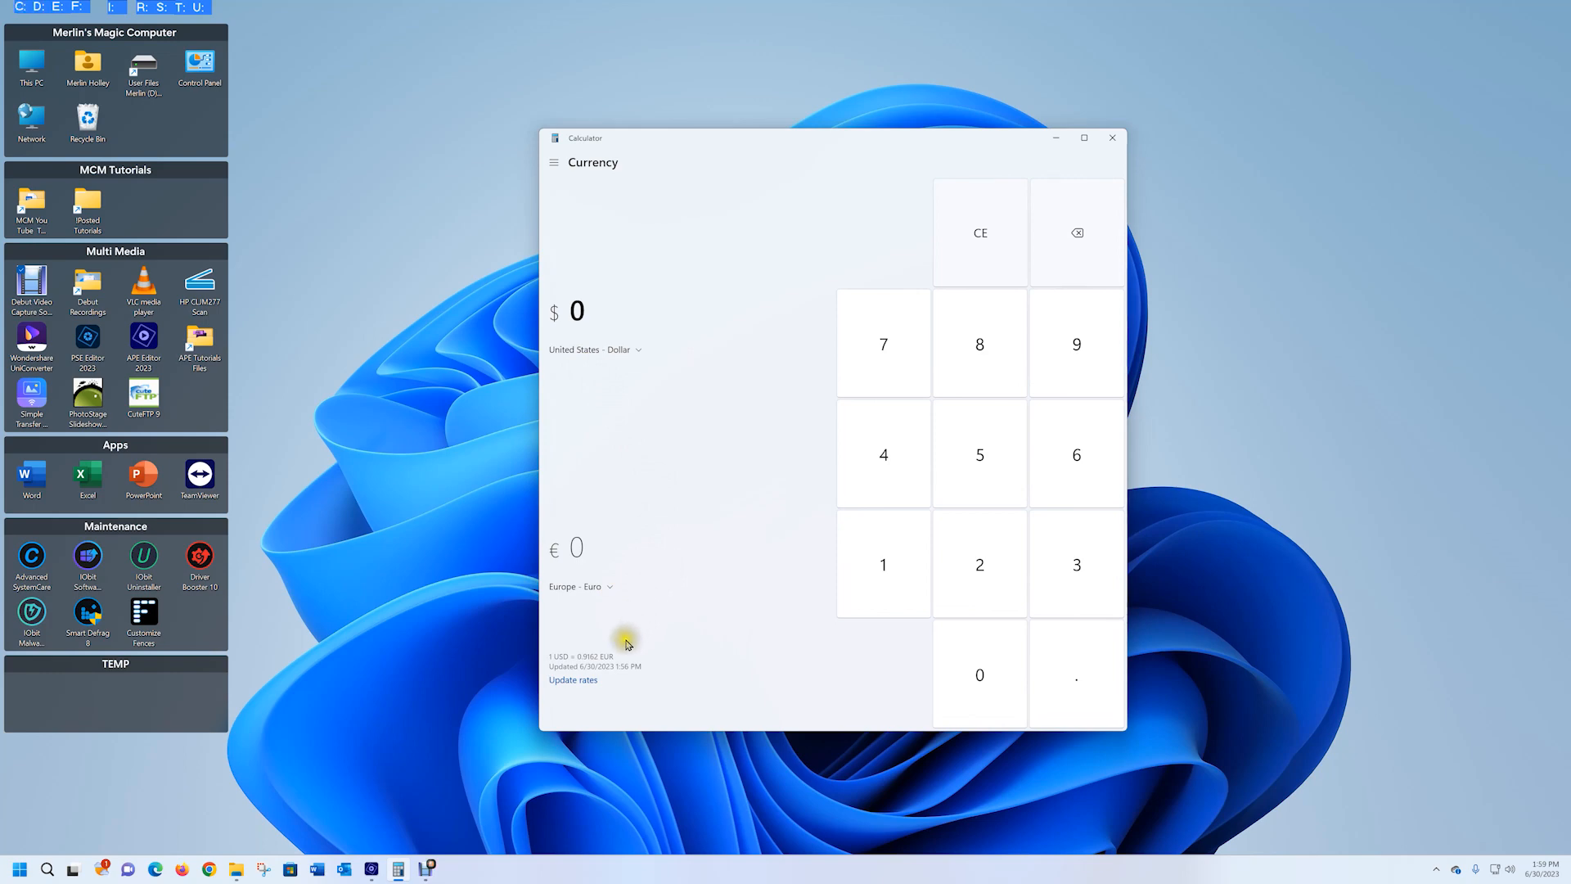
left_click(586, 685)
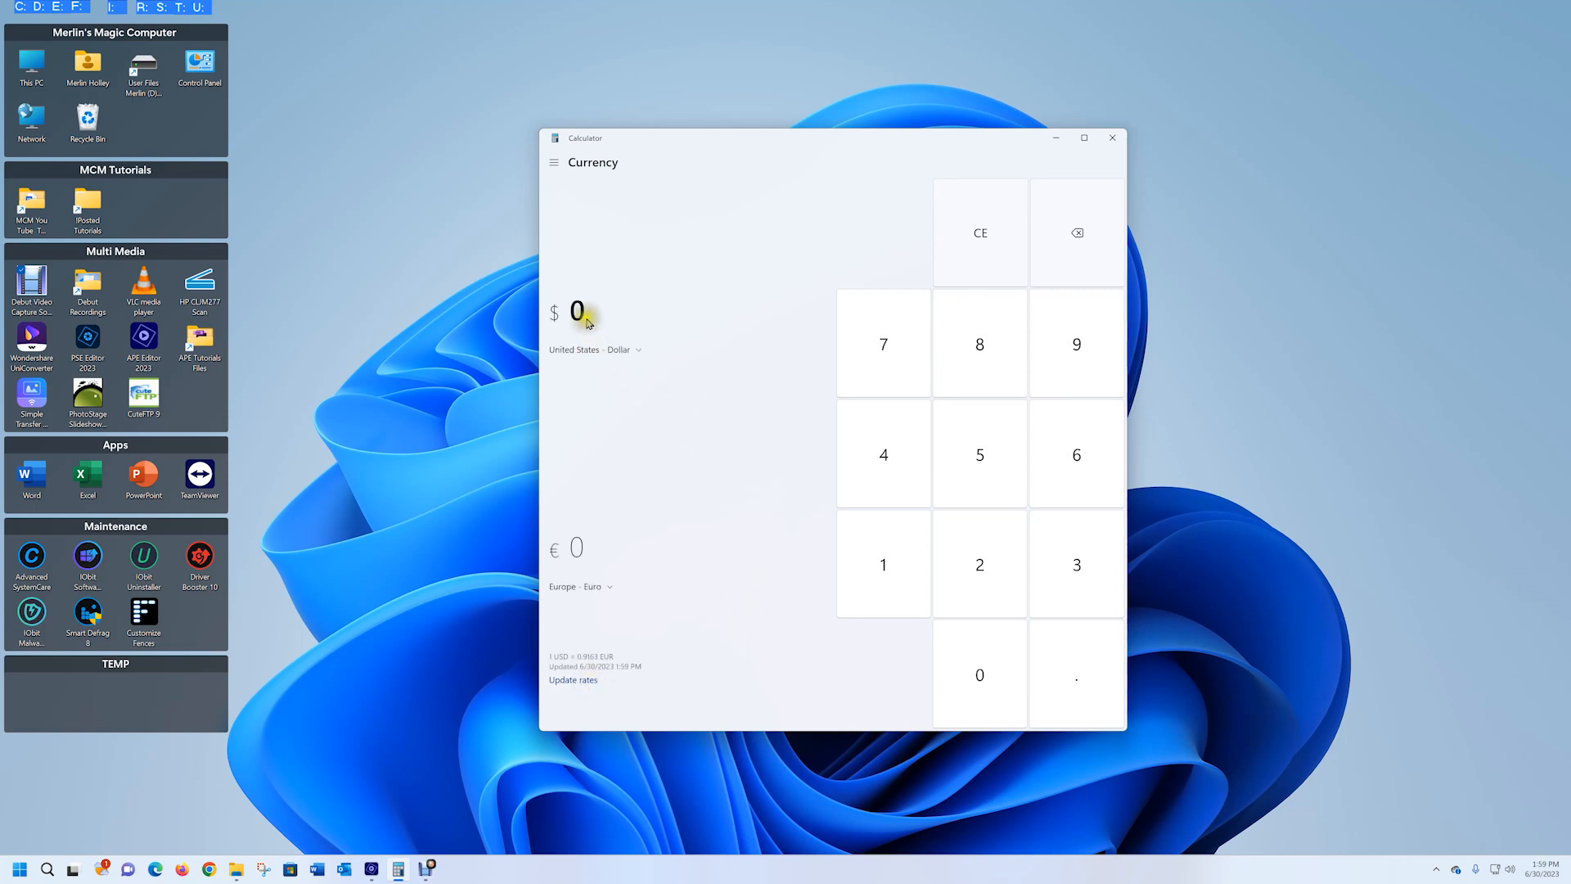
Keep Europe - Euro as the target currency and convert 100 United States dollars to euros
left_click(614, 588)
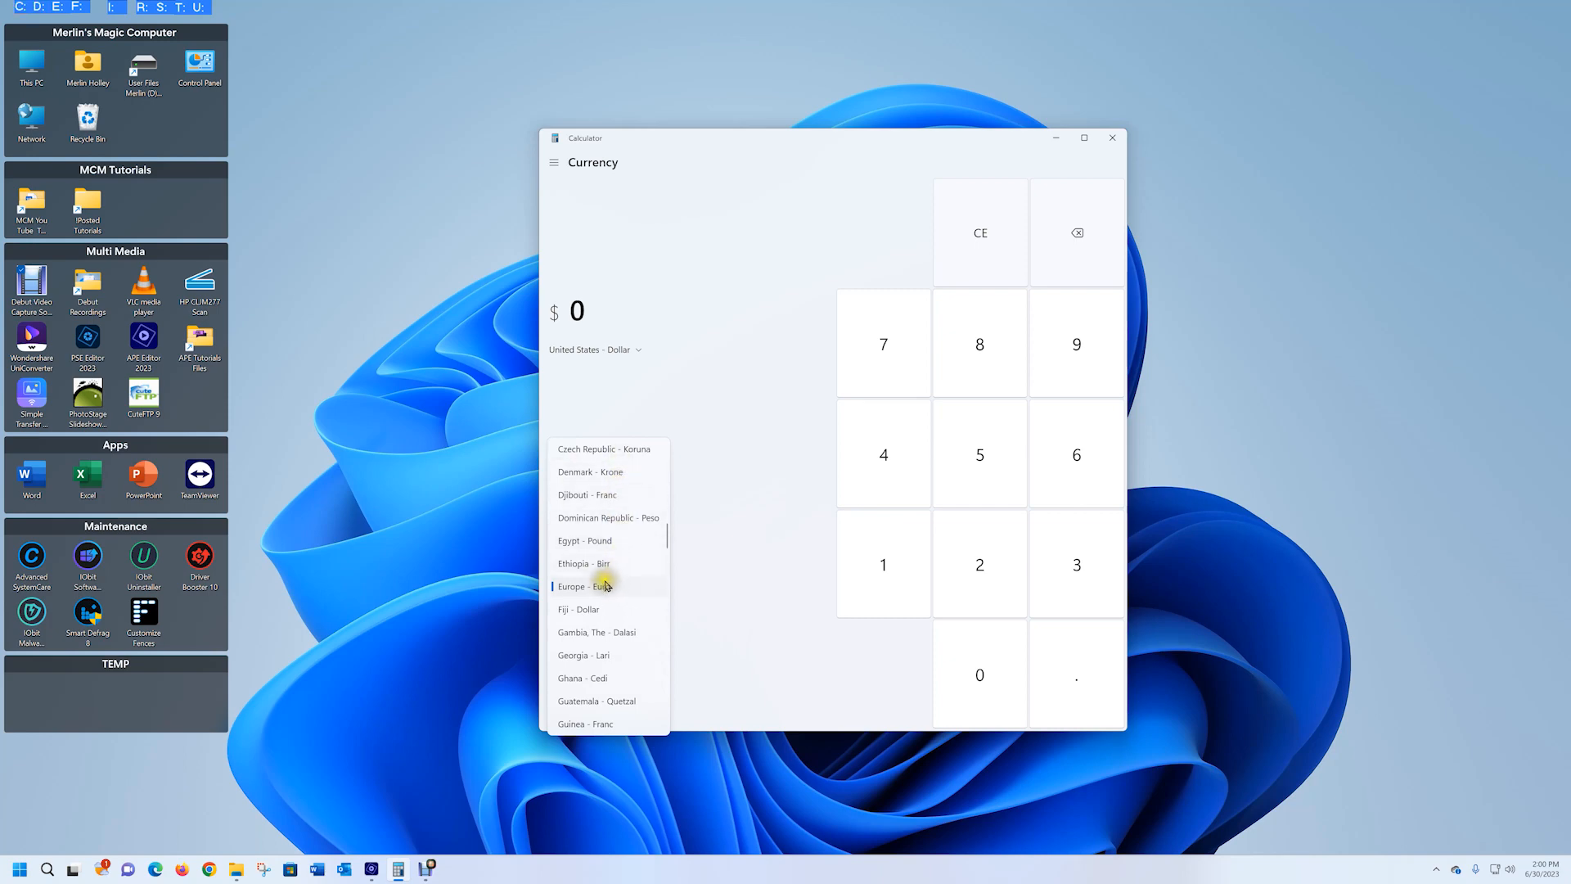
left_click(600, 587)
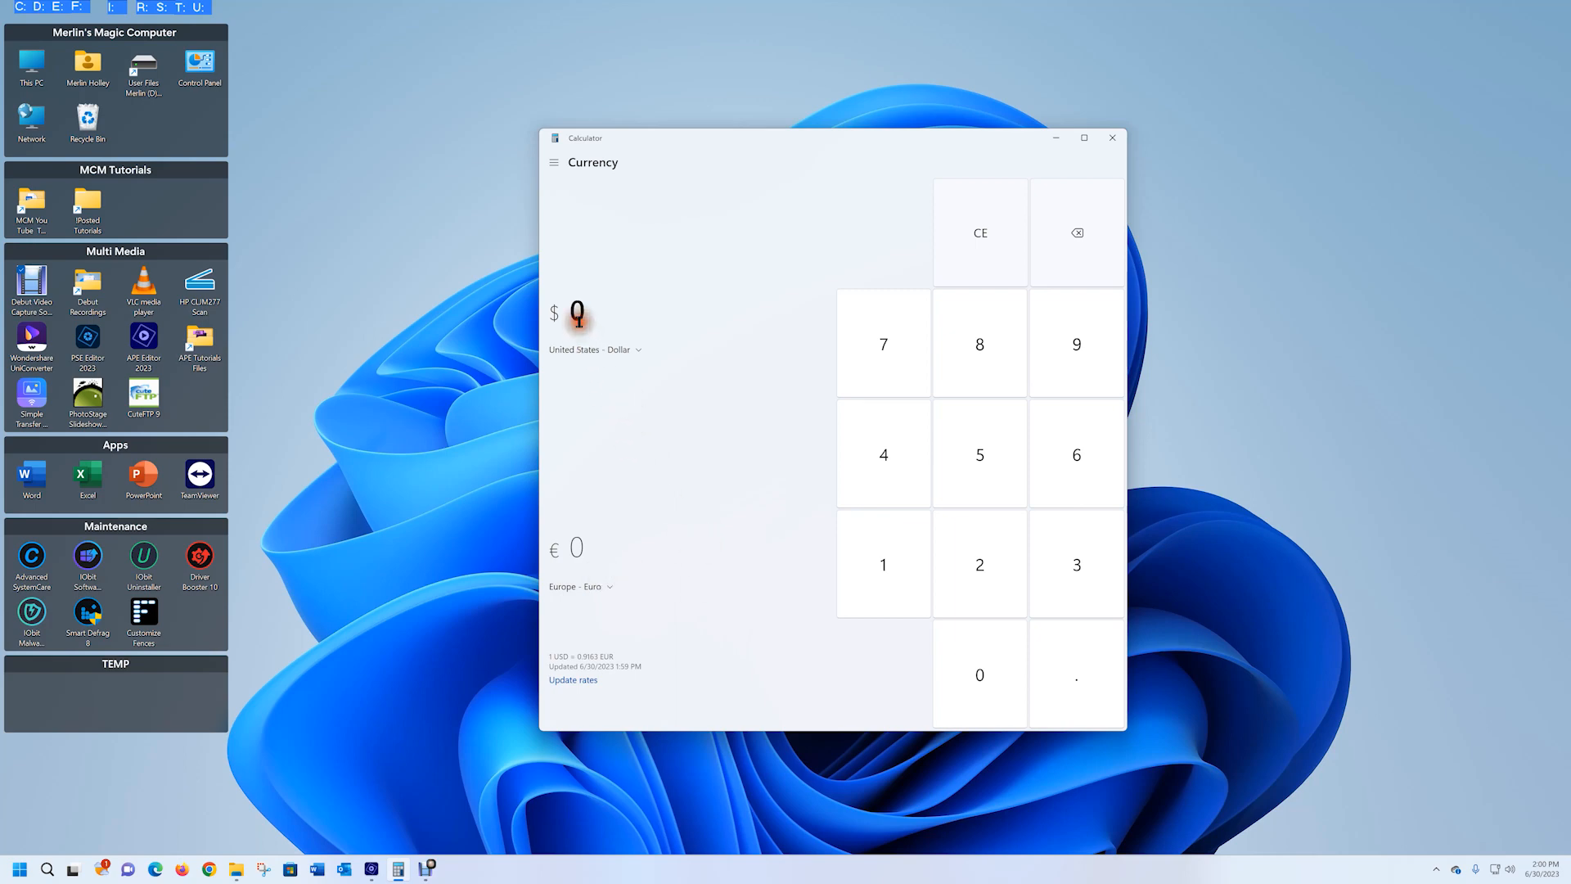
left_click(874, 557)
left_click(965, 648)
left_click(969, 652)
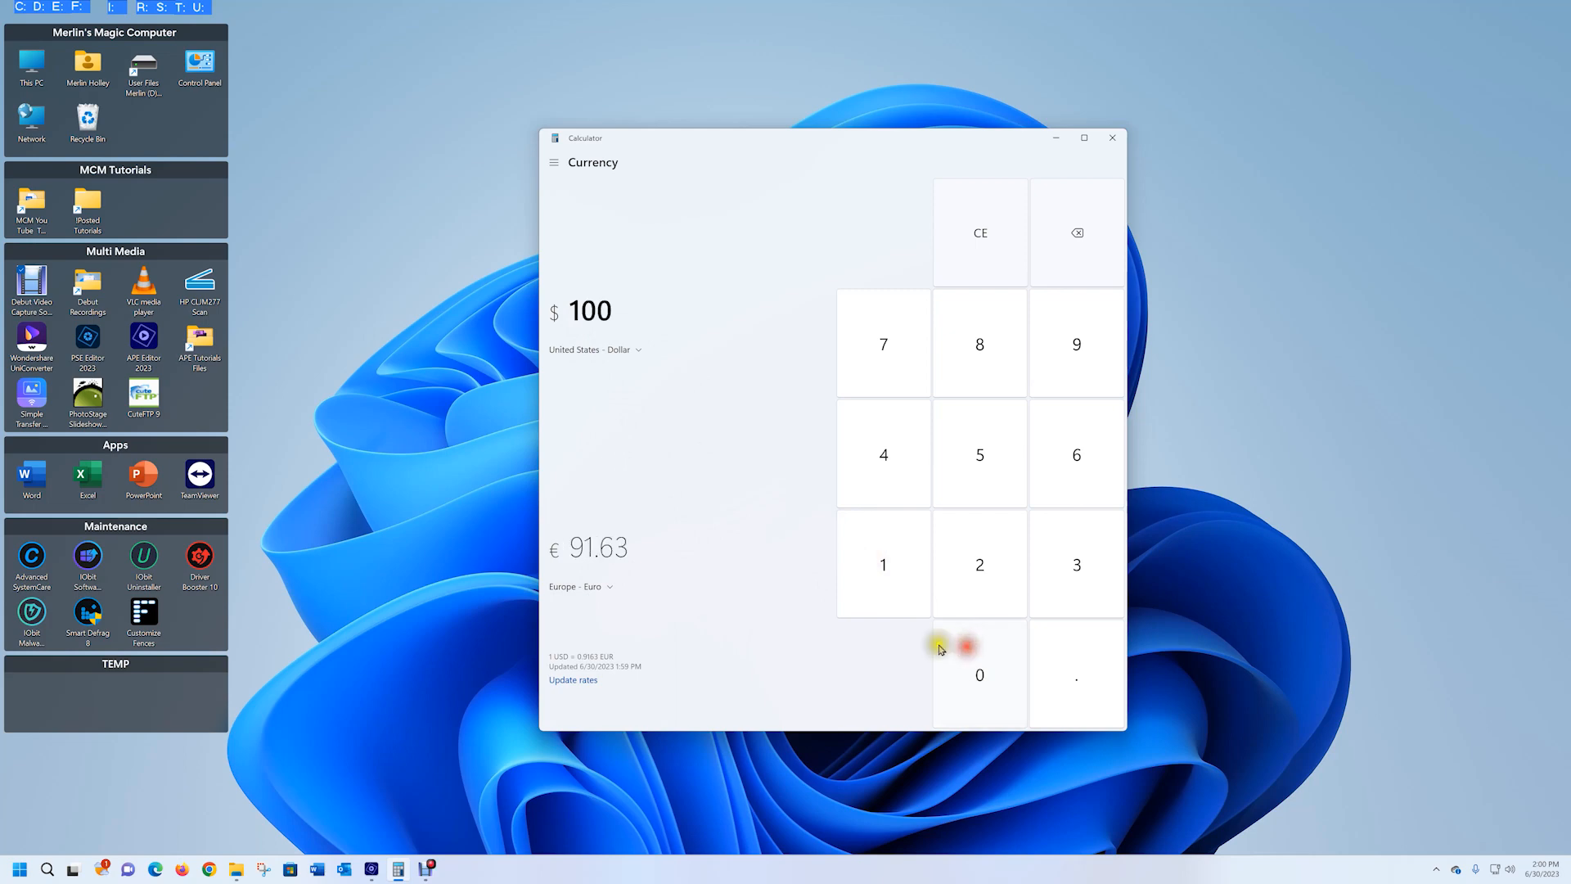
Replace the euro amount with 500 to convert euros back to United States dollars
left_click(600, 554)
left_click_drag(571, 550, 668, 537)
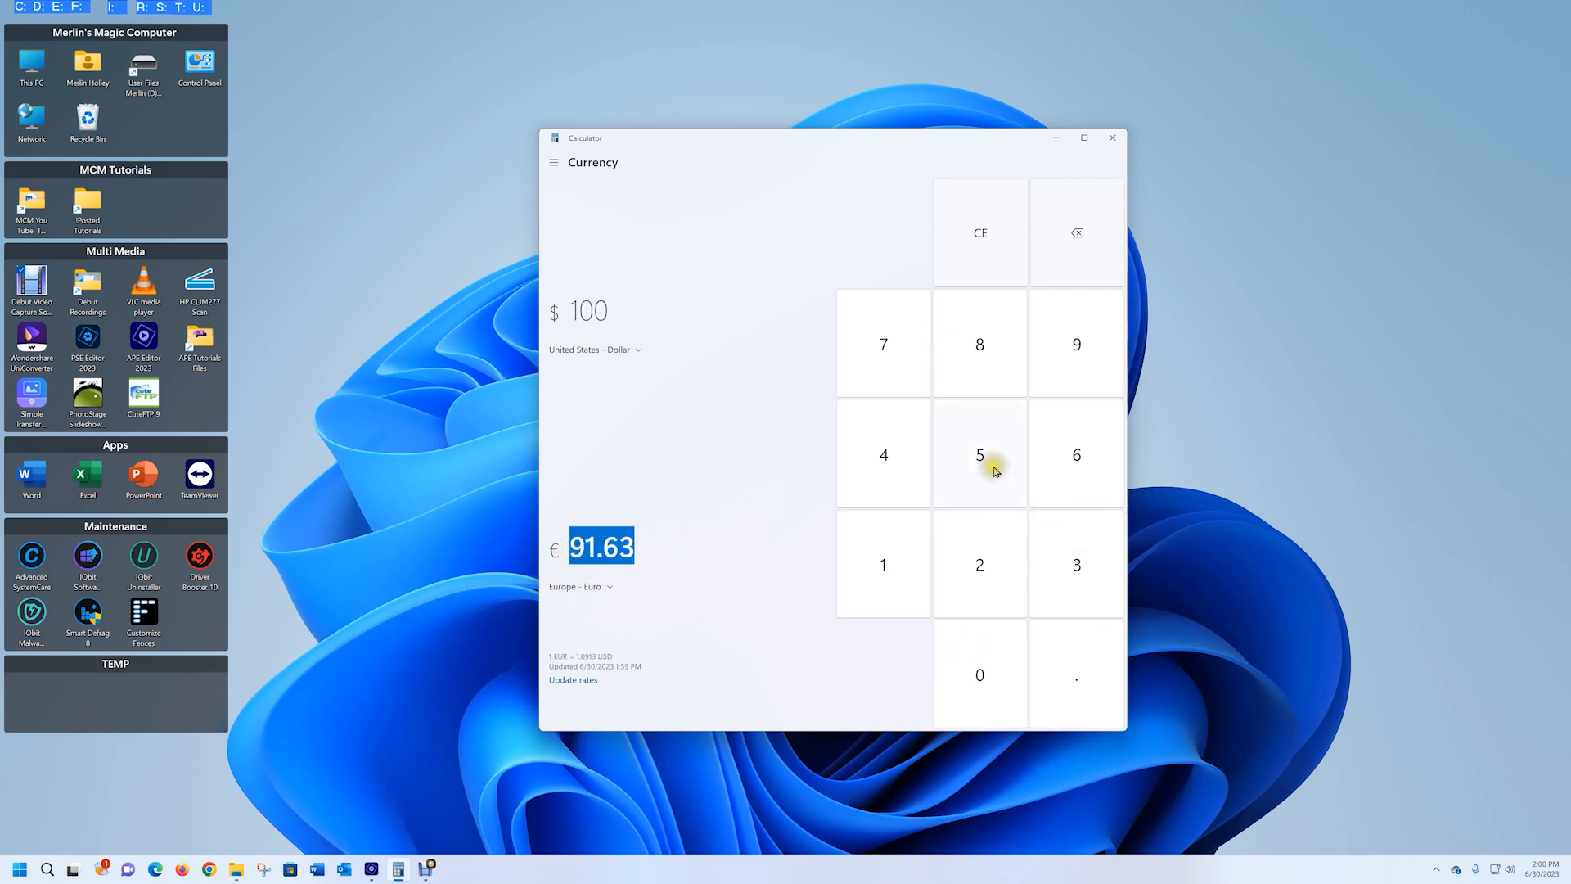
left_click(987, 466)
left_click(981, 677)
left_click(981, 679)
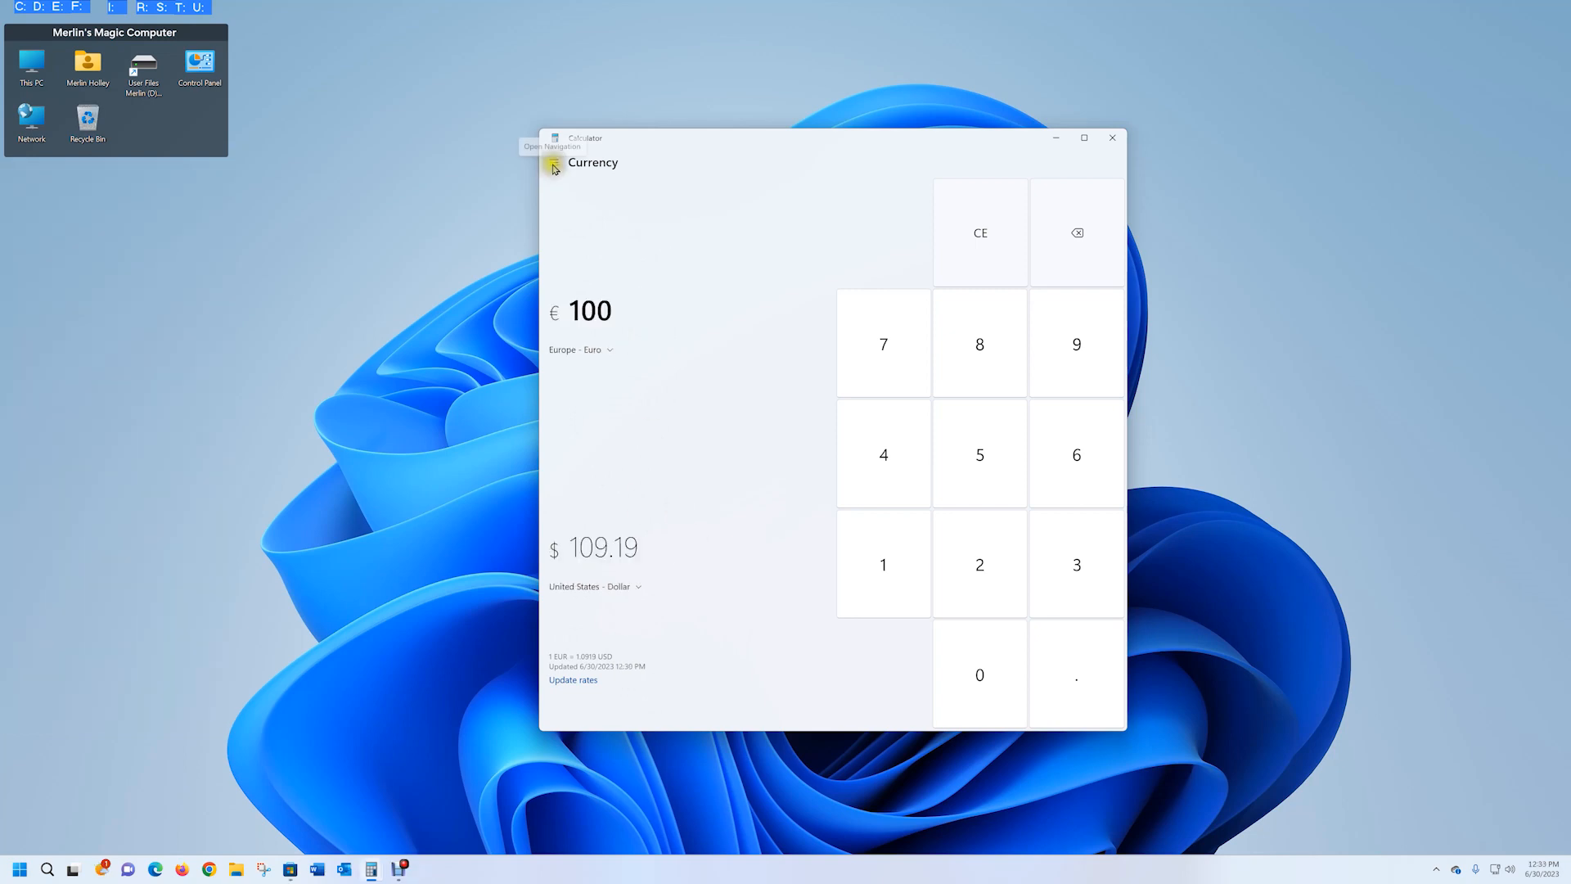
Switch to the Volume converter and view the units available for the input volume
left_click(554, 162)
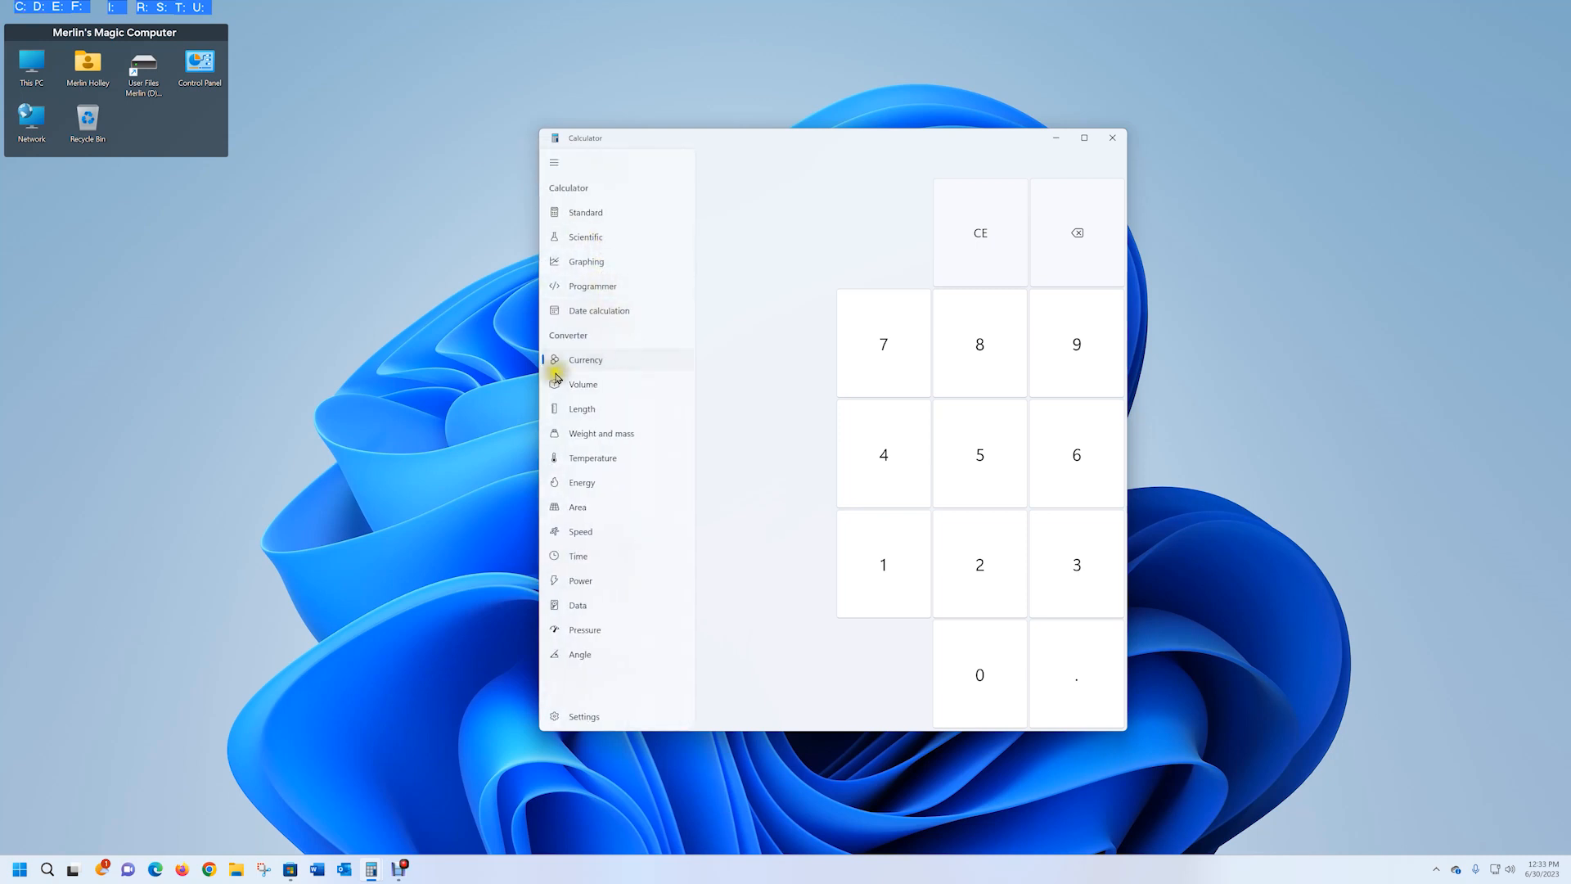
left_click(584, 384)
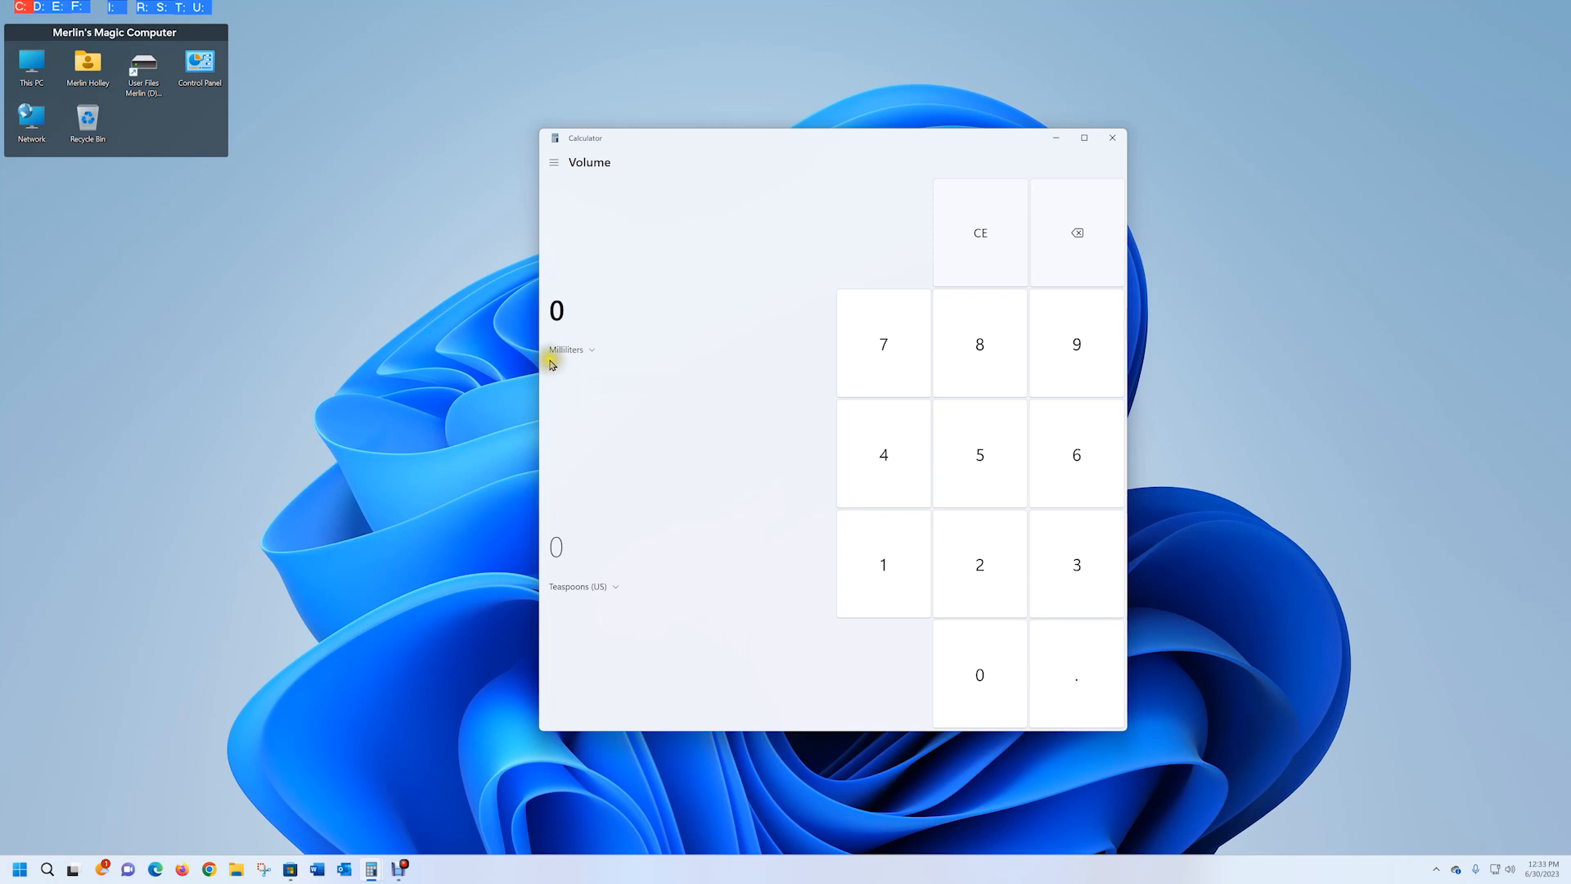
left_click(593, 352)
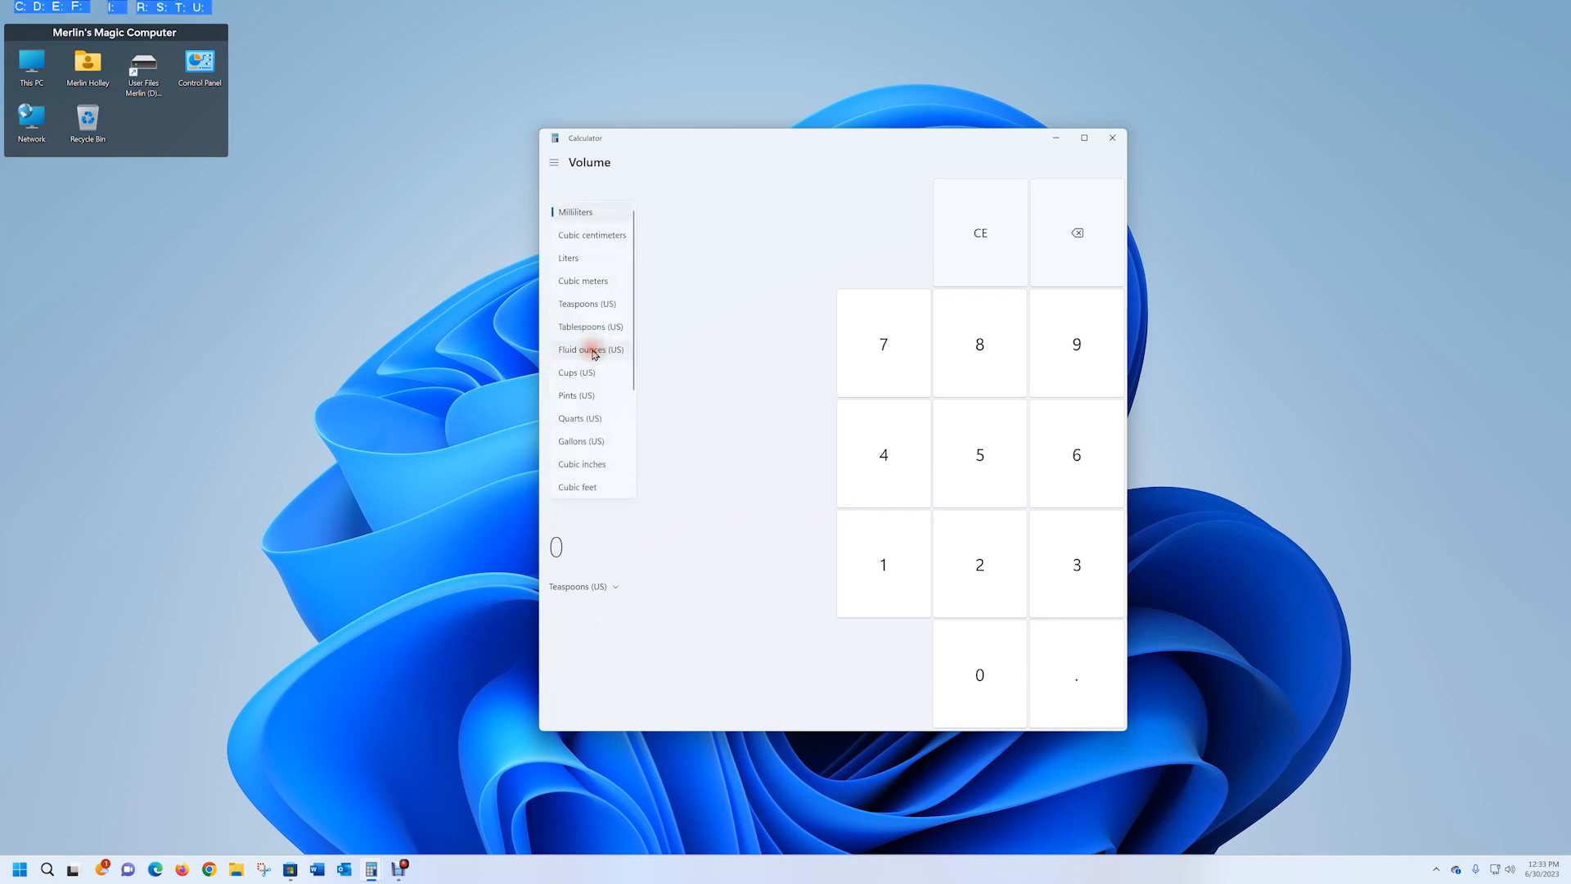
left_click_drag(632, 337, 635, 315)
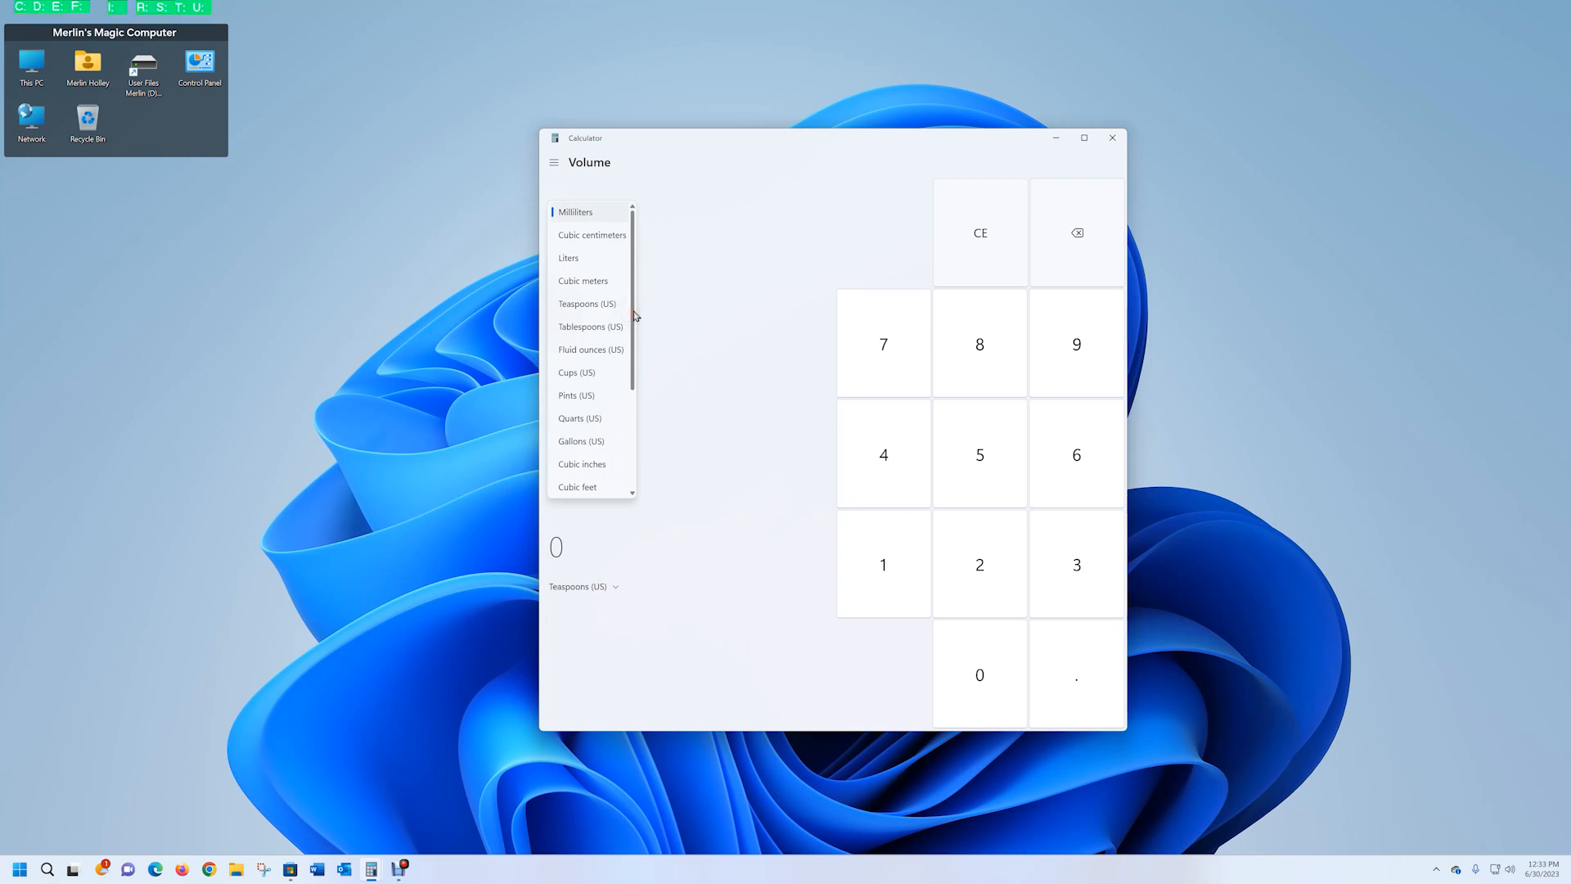
Switch to the Length converter and view the units available for the input length, keeping Centimeters
left_click(554, 162)
left_click(554, 162)
left_click(579, 409)
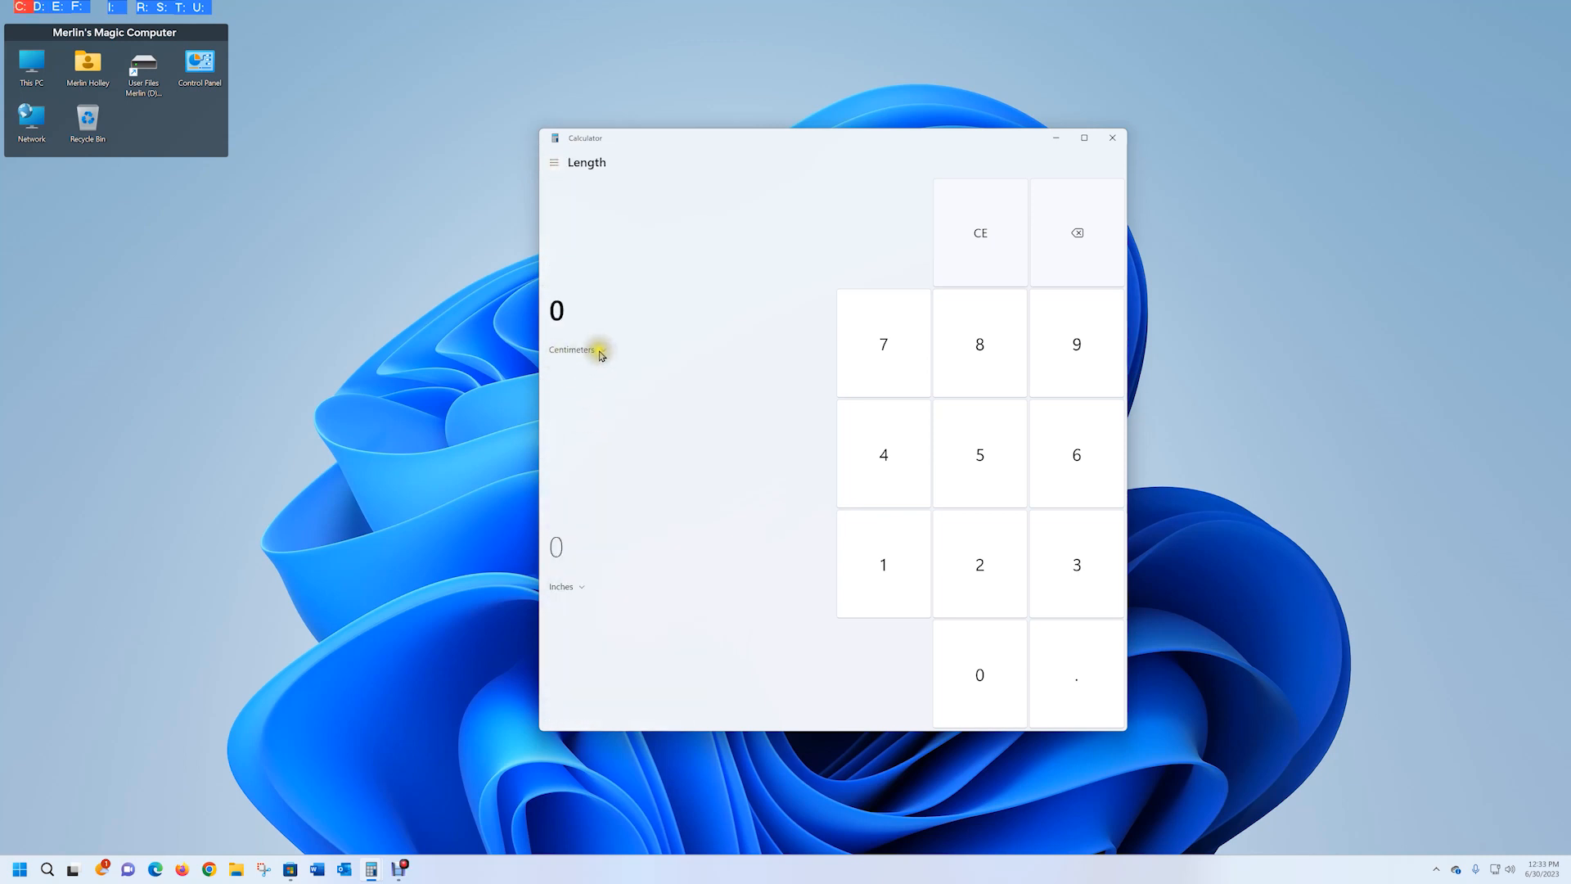
left_click(601, 354)
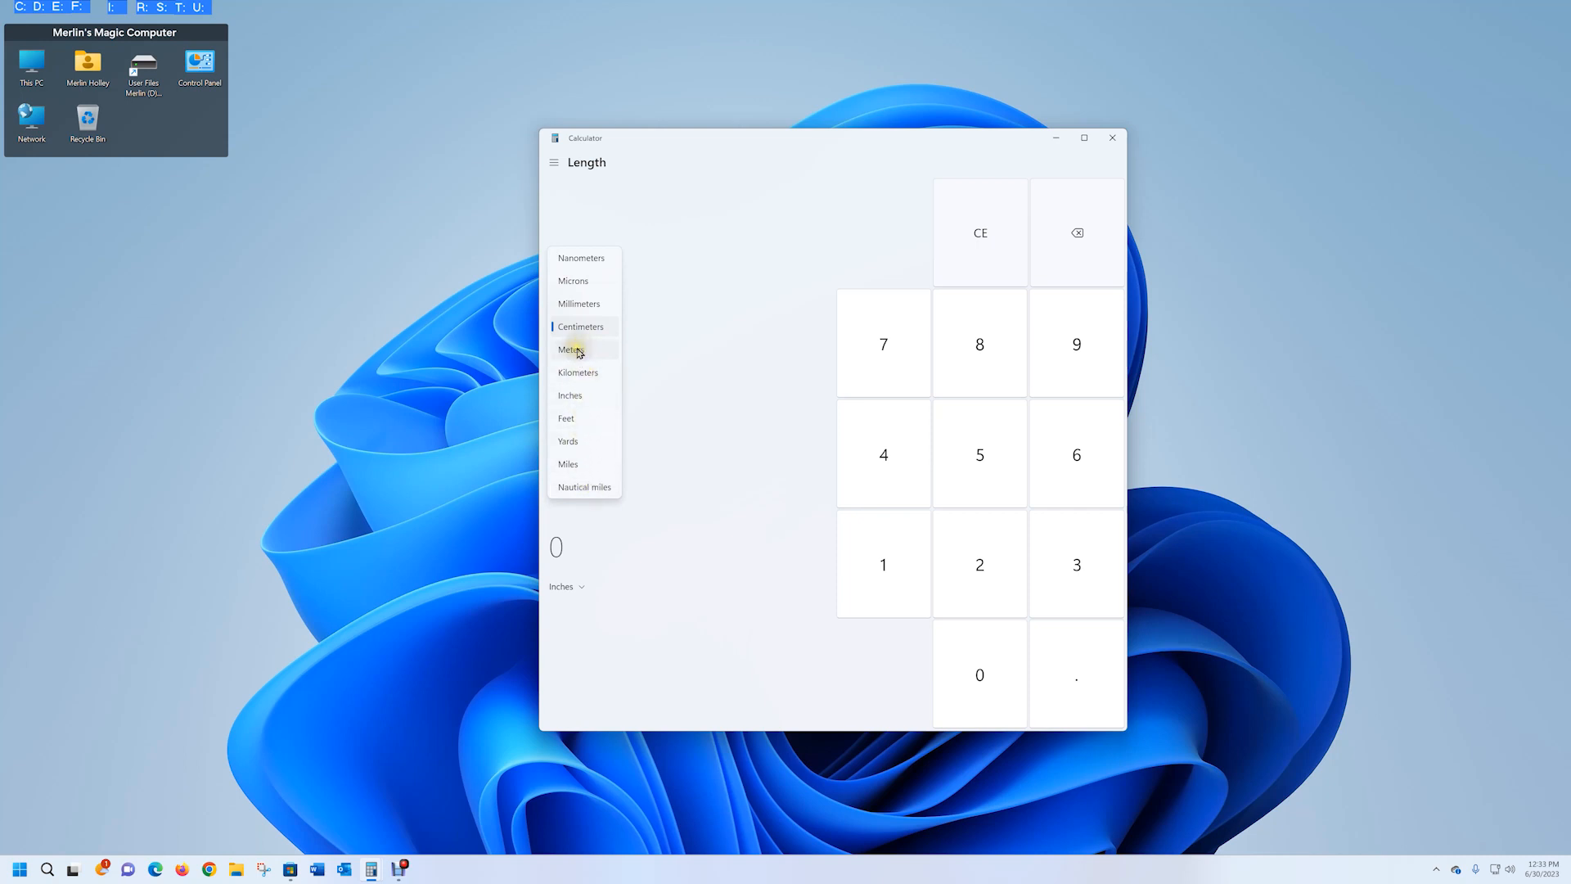
left_click(668, 332)
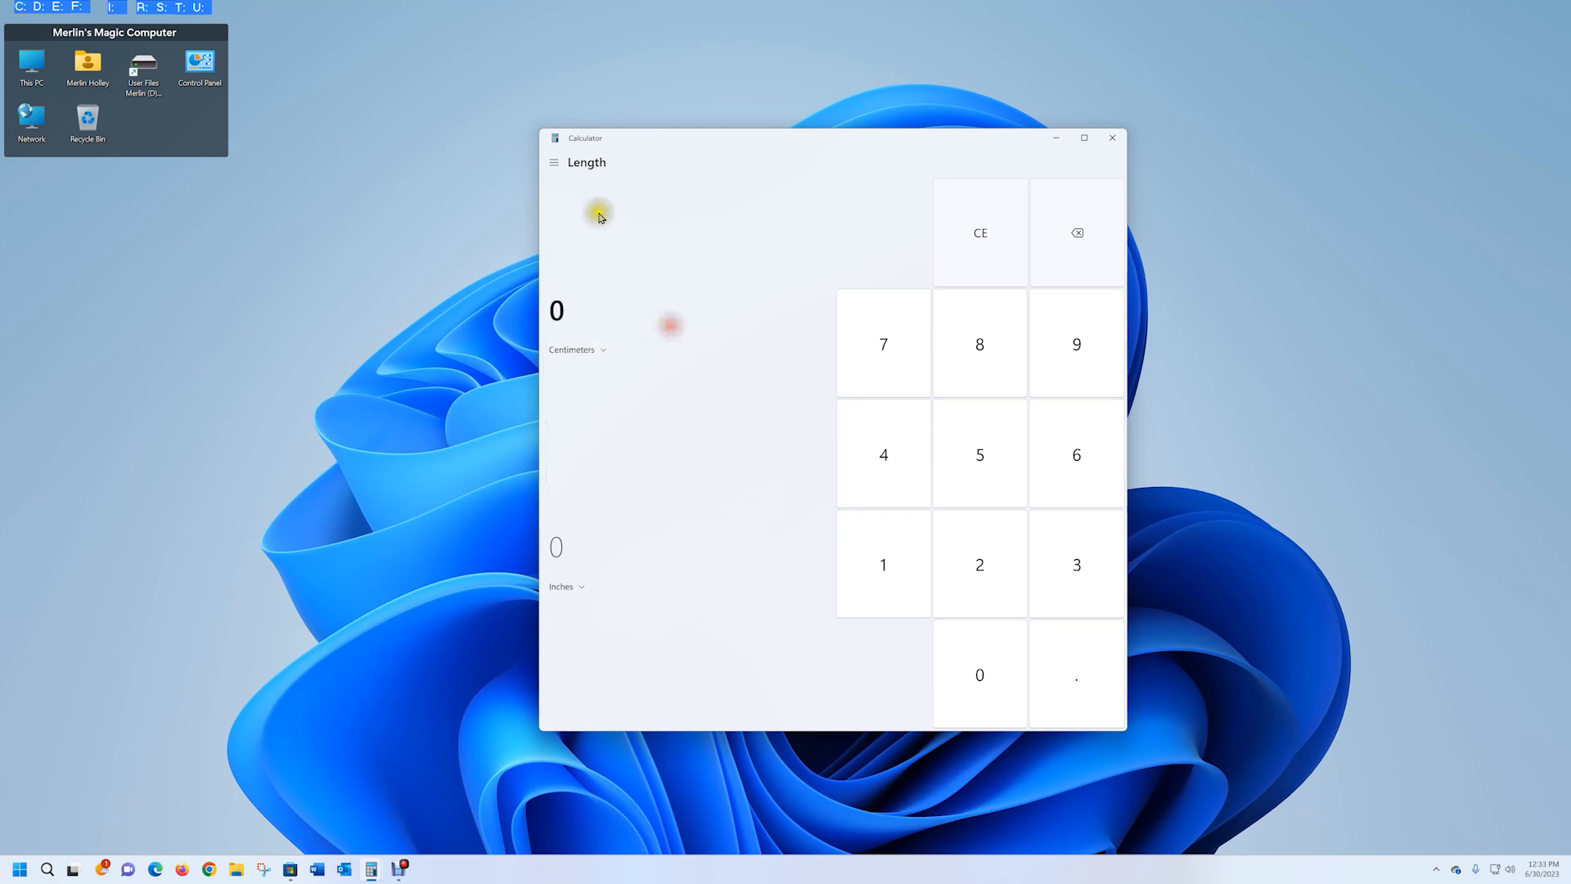
View the Weight and mass converter and the list of other converters, and return to the Standard calculator
left_click(556, 164)
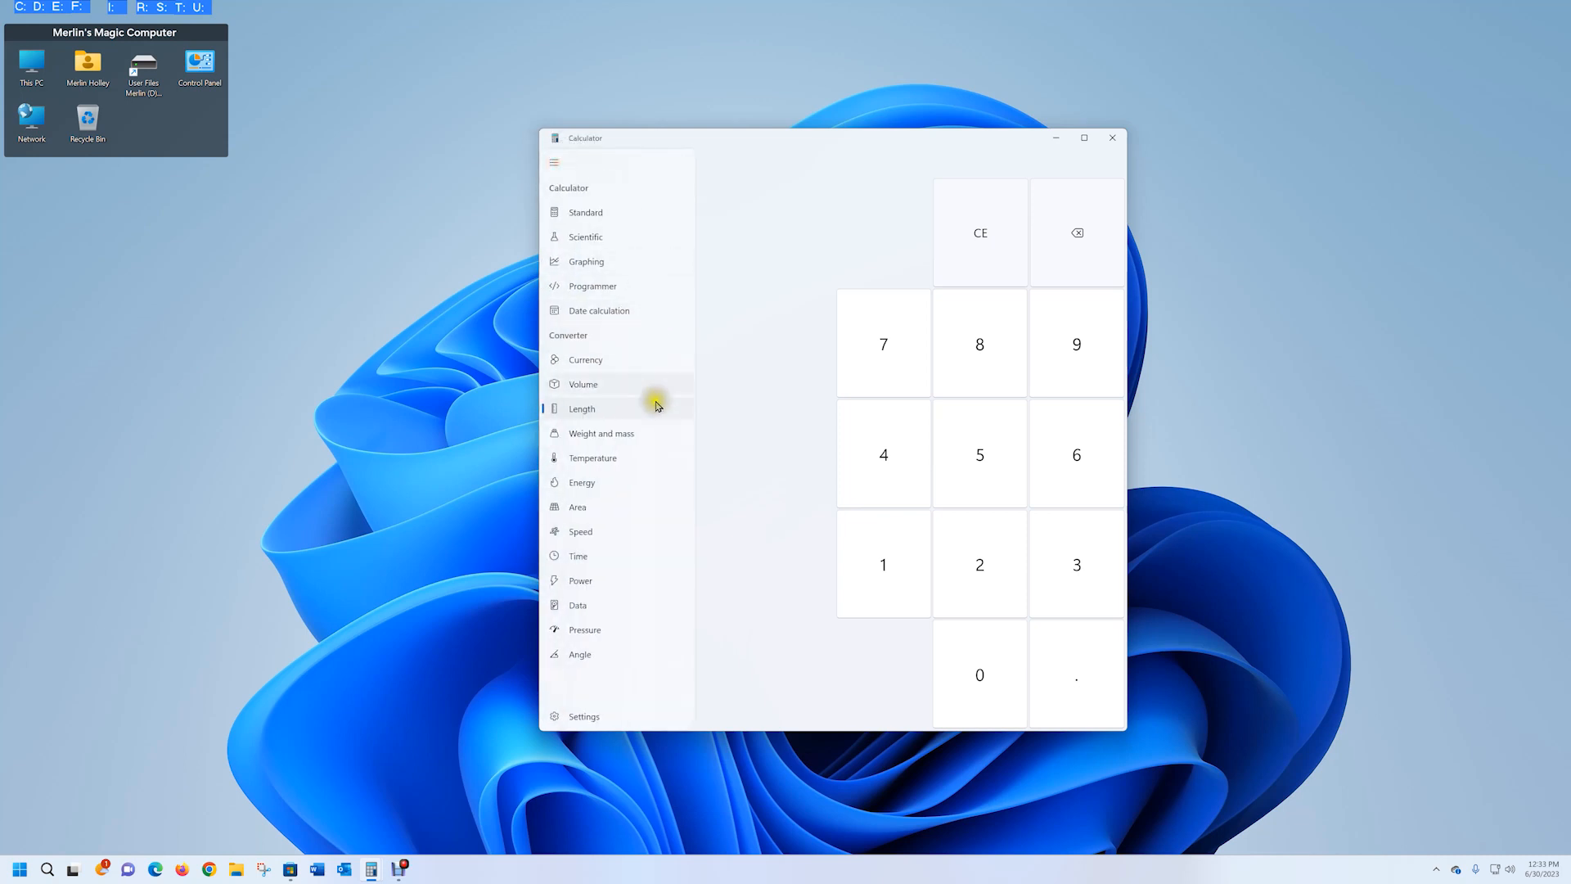
left_click(599, 438)
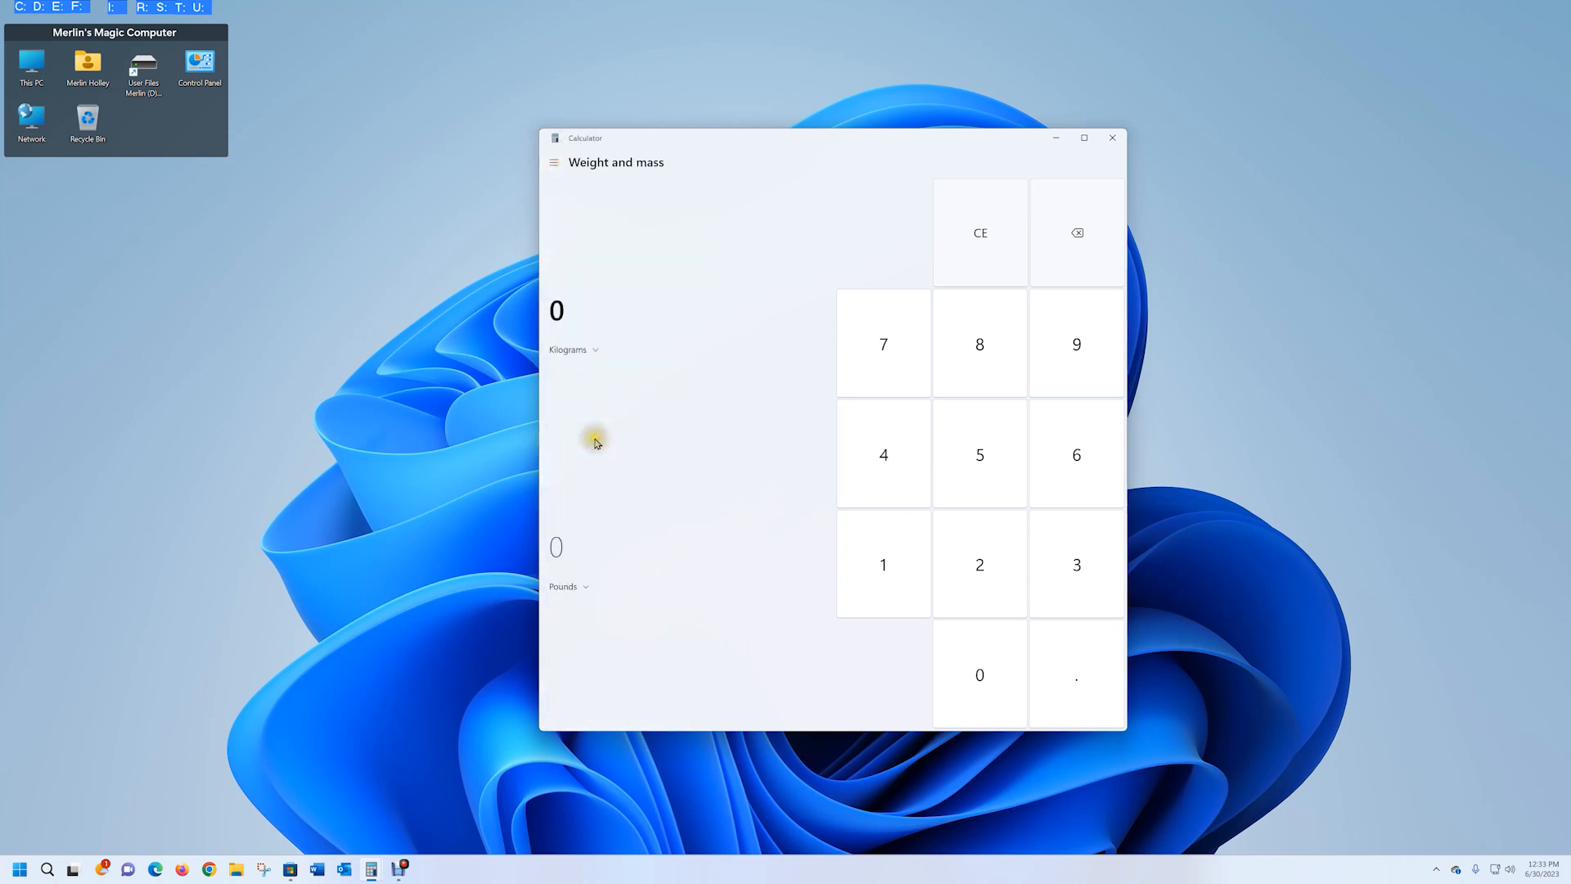
left_click(555, 165)
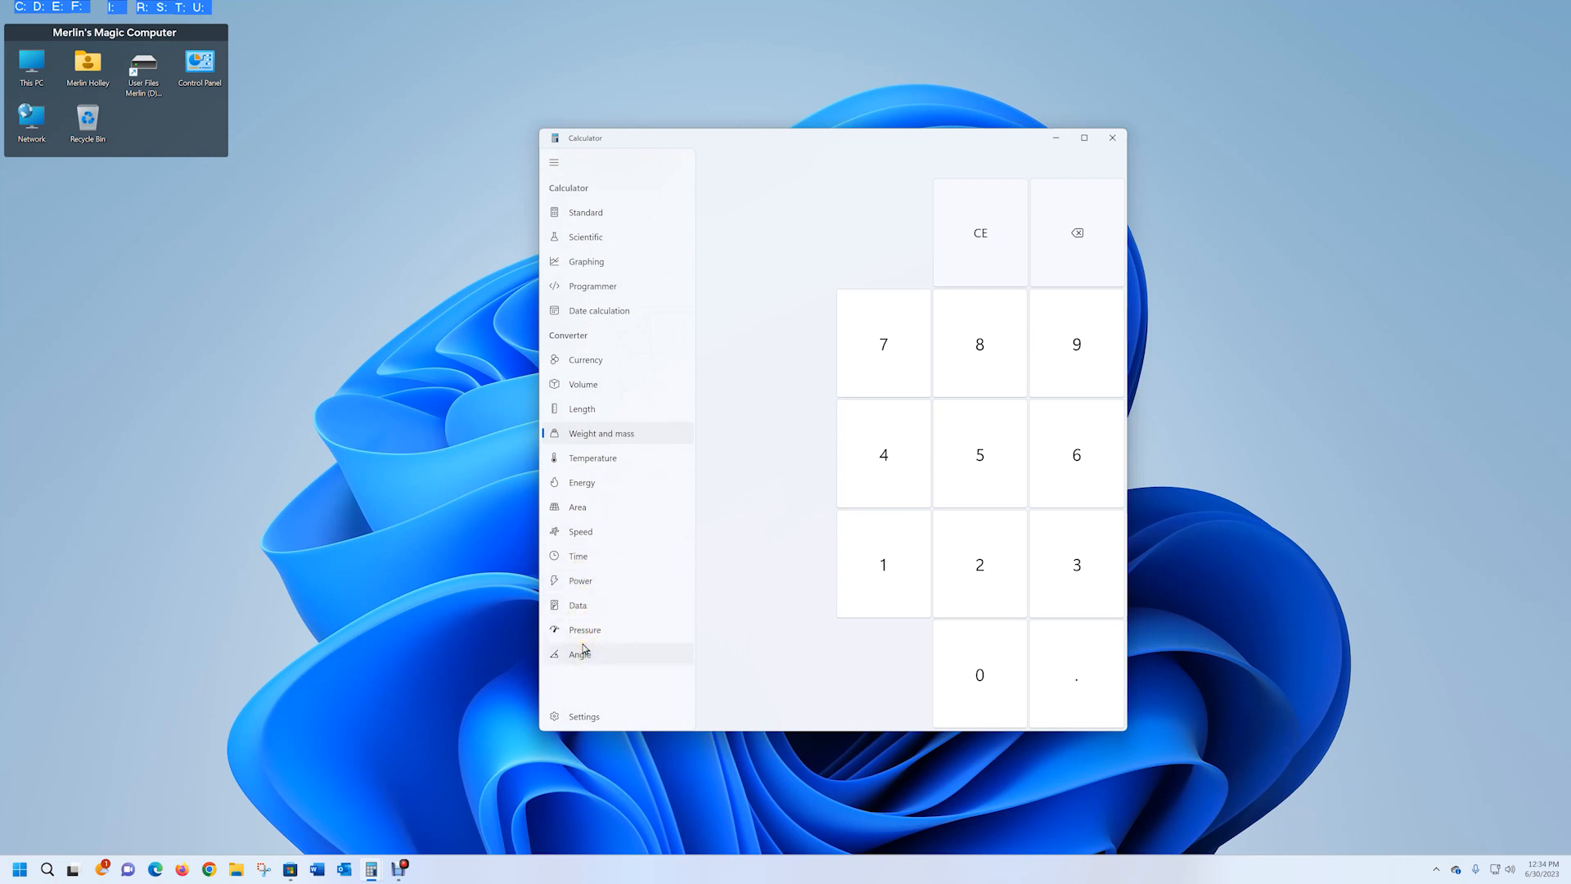
left_click(585, 209)
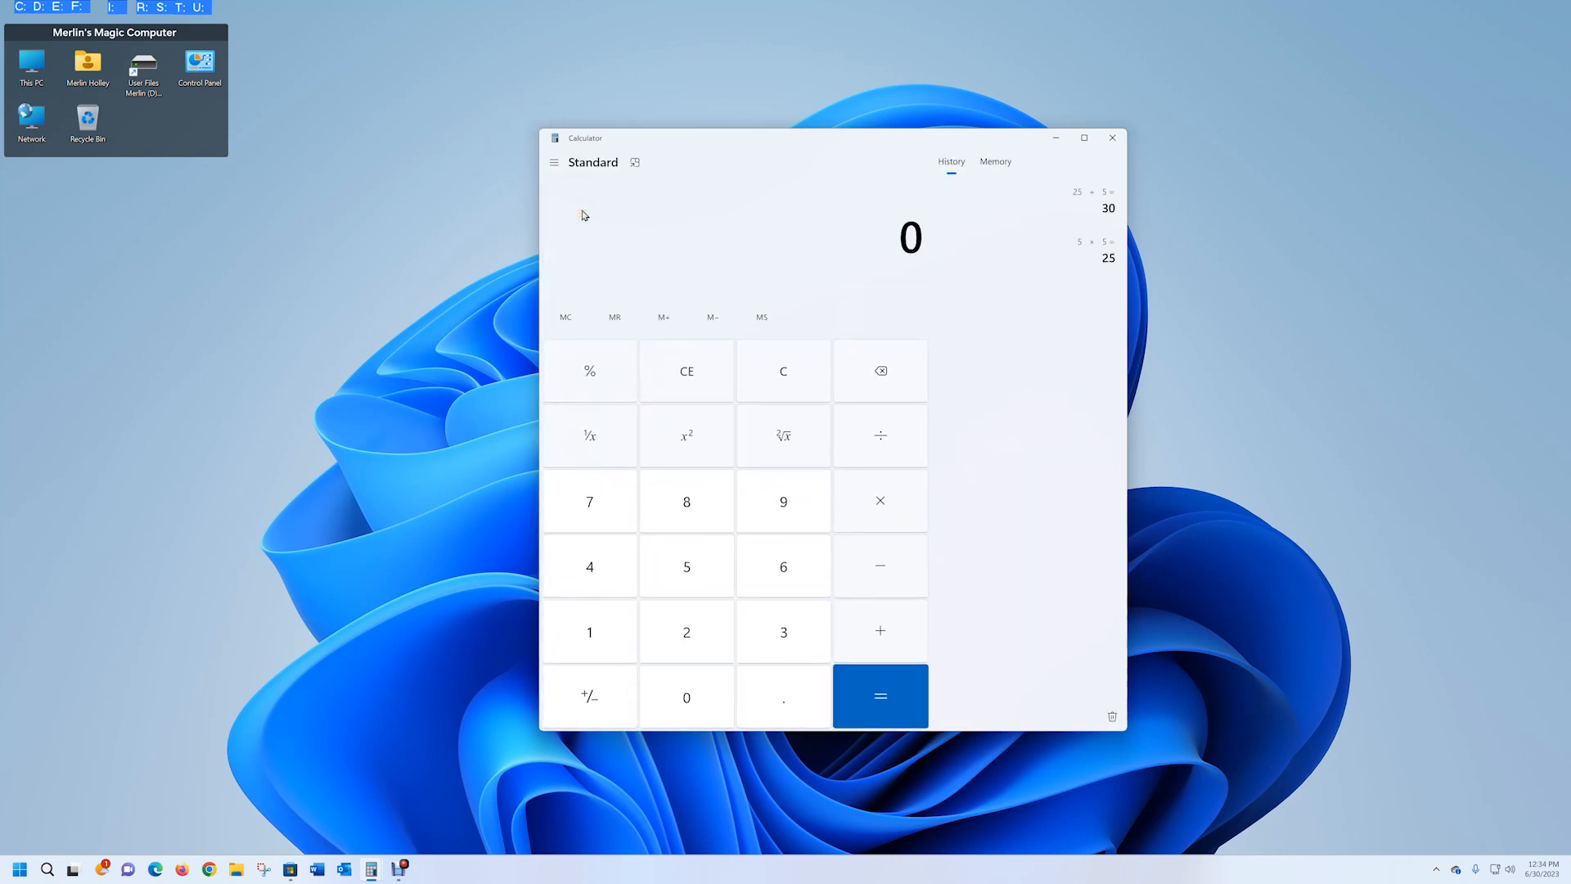